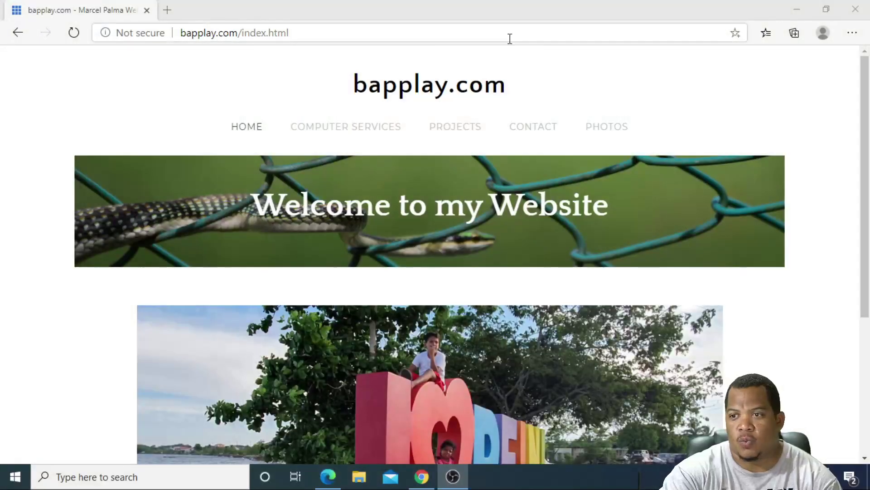
# Load google.com in the browser
pyautogui.click(408, 39)
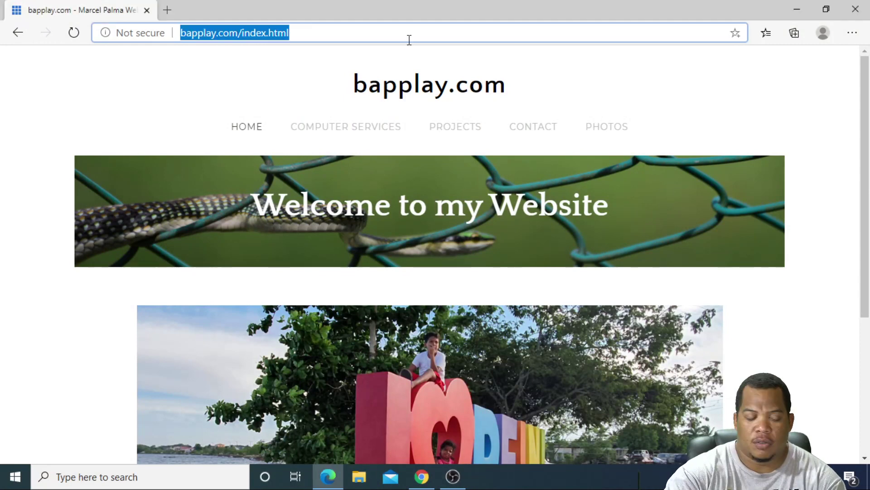
pyautogui.write('google')
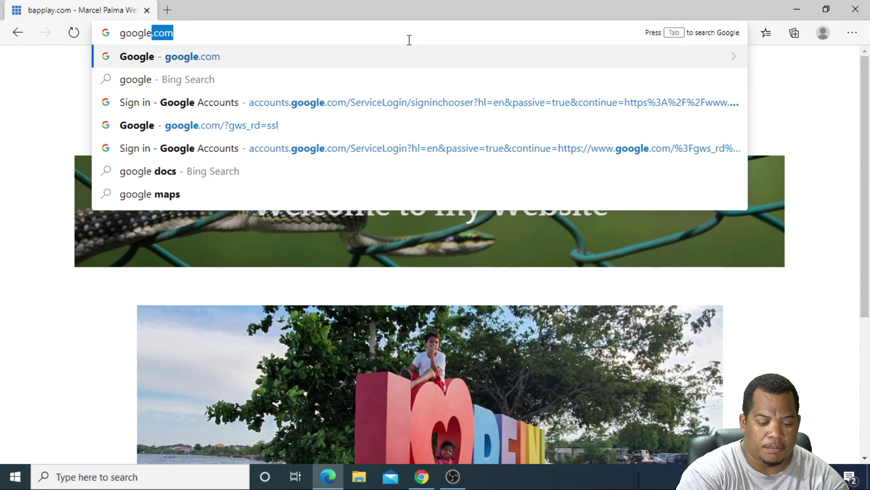
pyautogui.write('.c')
pyautogui.press('Return')
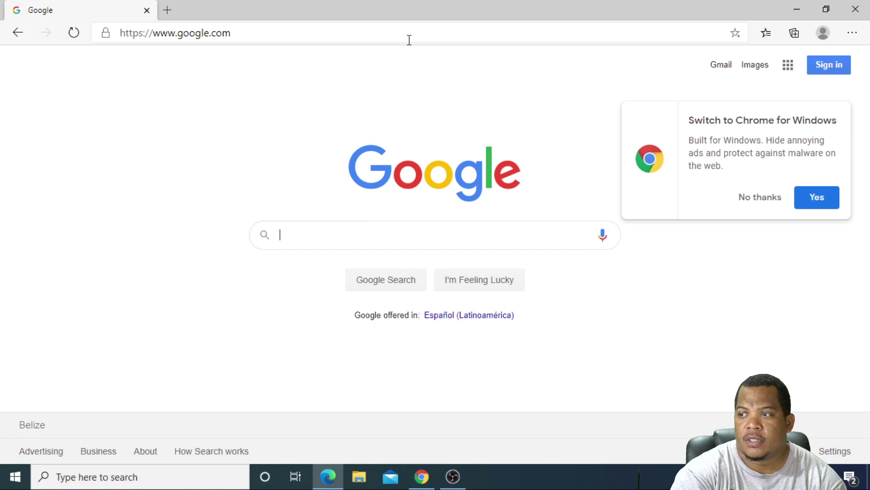
# Start Google sign-in and submit the student's school e-mail address
pyautogui.click(827, 68)
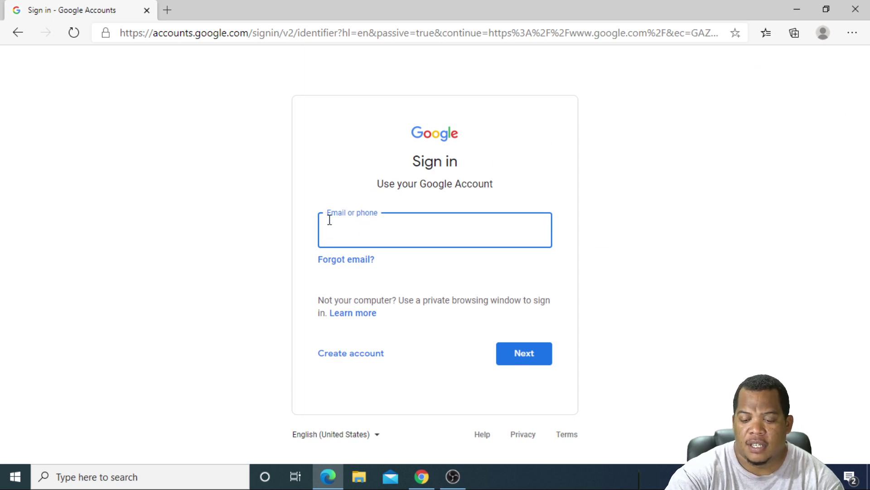
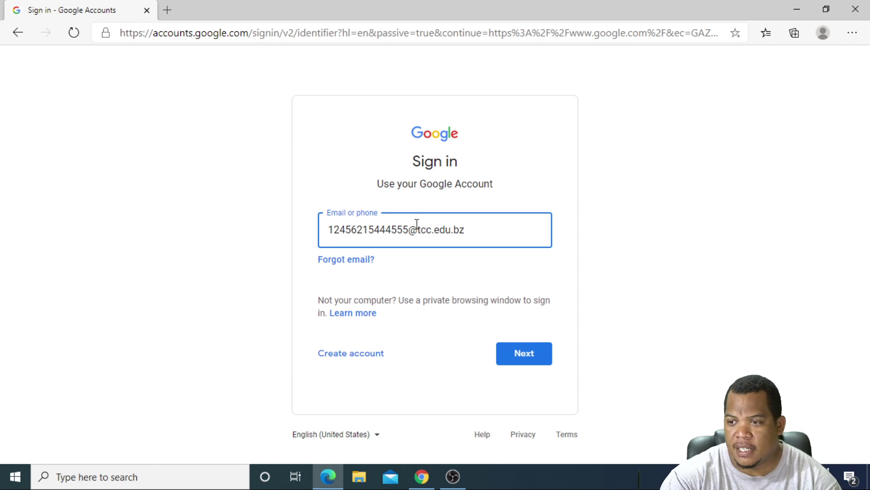
pyautogui.moveTo(408, 231); pyautogui.dragTo(226, 245)
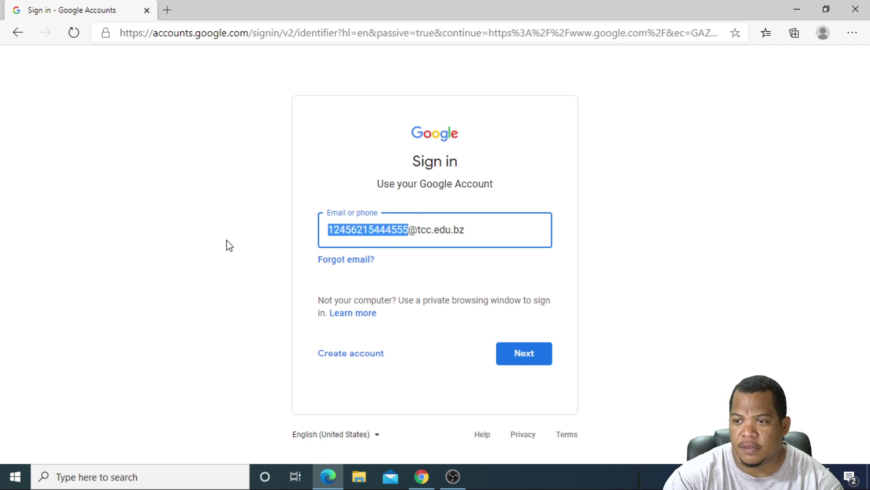
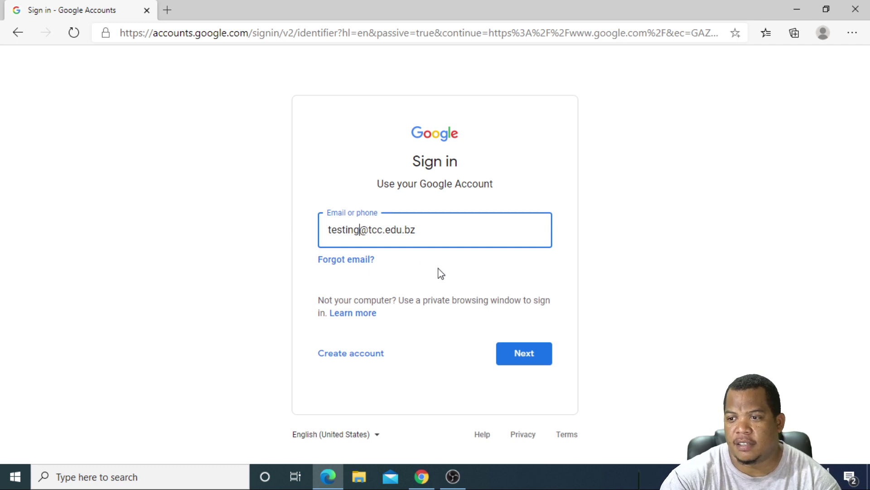
pyautogui.click(520, 354)
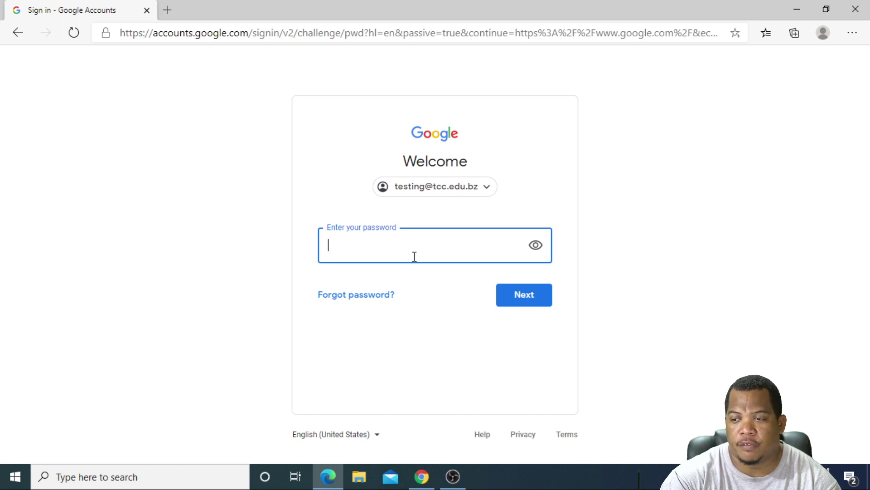
# Enter the account password and review the Welcome to your new account terms
pyautogui.write('••')
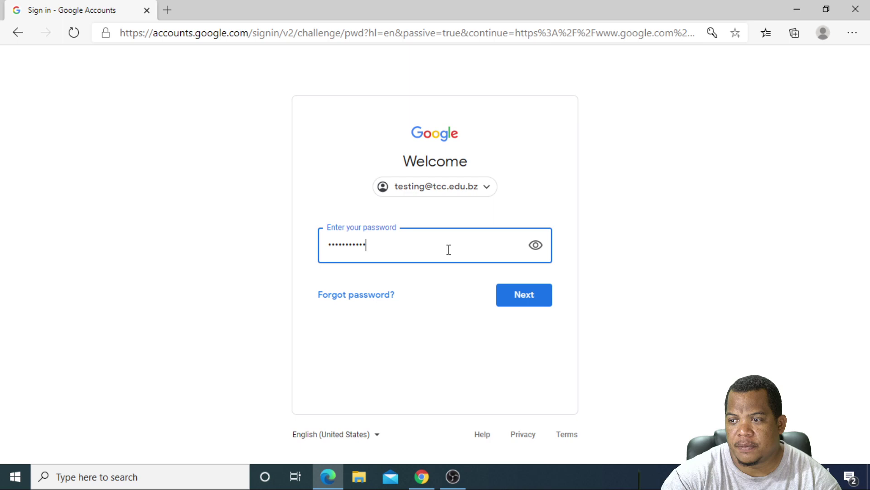
pyautogui.click(516, 295)
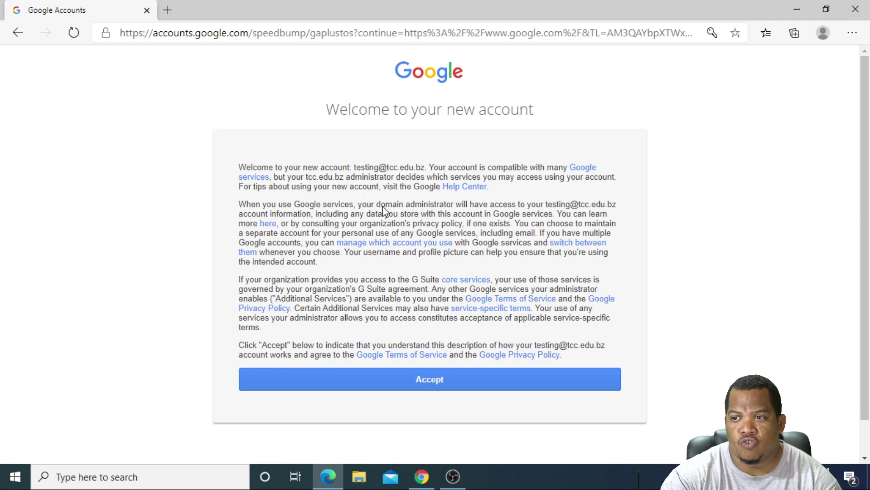
pyautogui.scroll(-1, 433, 197)
pyautogui.scroll(1, 434, 210)
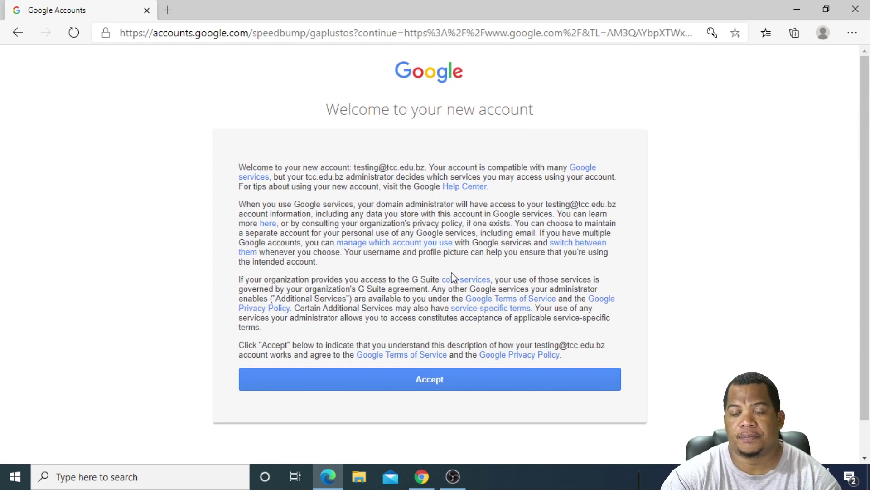
# Accept the new-account terms, then create and confirm a new account password
pyautogui.click(418, 379)
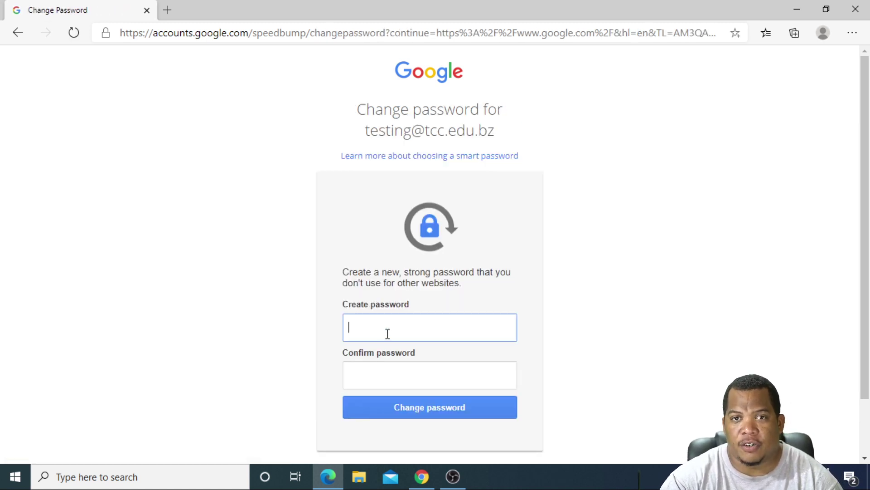
pyautogui.scroll(-2, 388, 334)
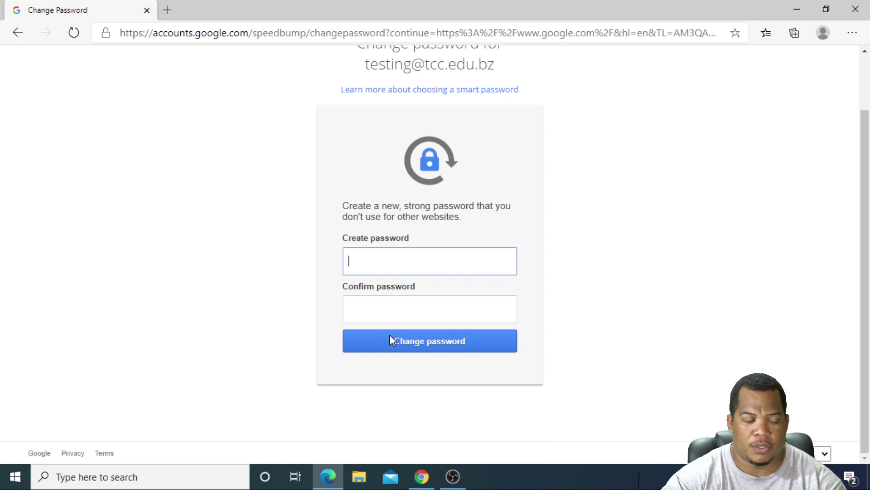
pyautogui.write('****')
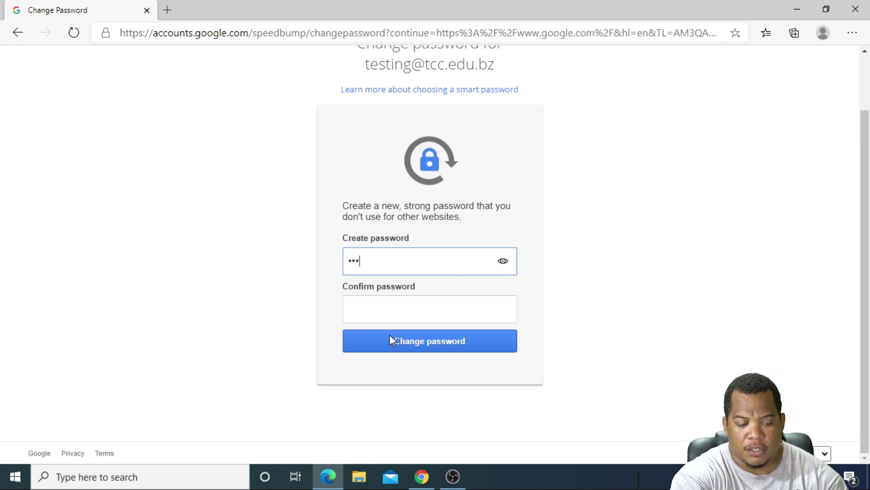
pyautogui.write('***')
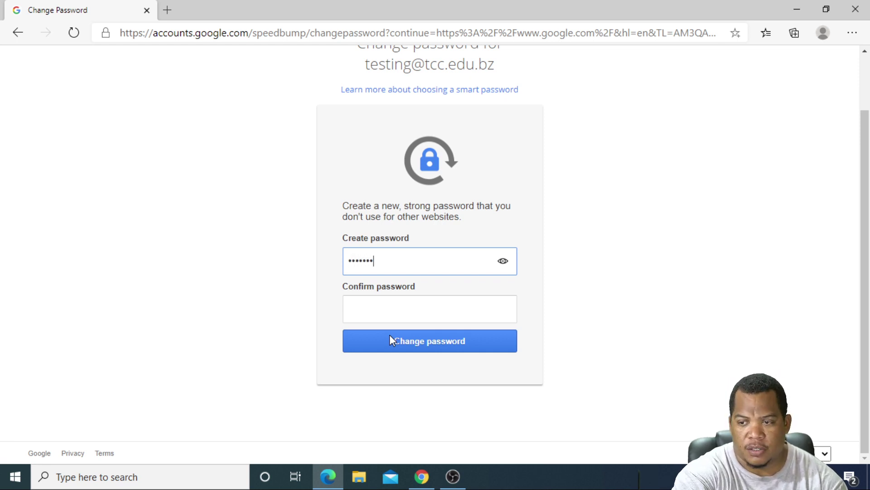
pyautogui.write('*****')
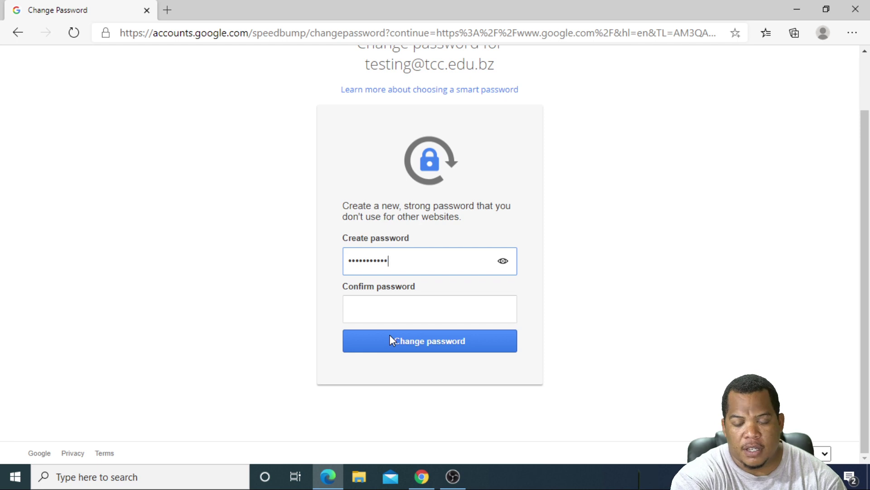
pyautogui.click(377, 306)
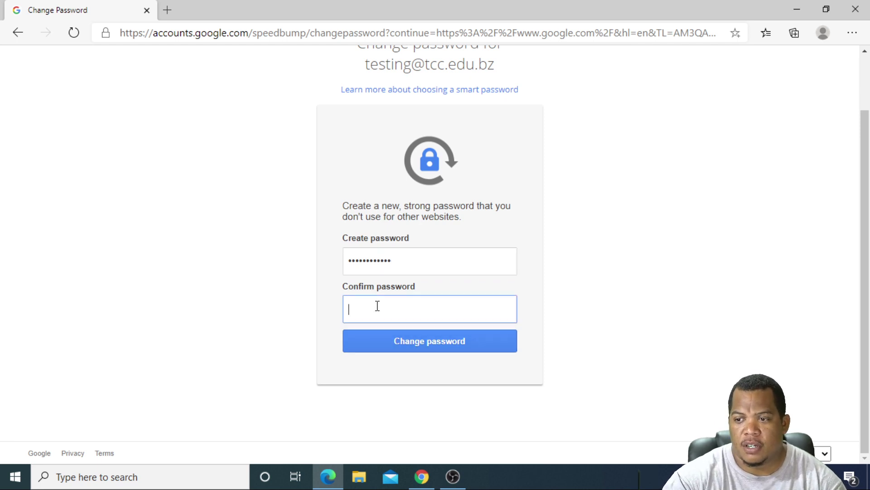
pyautogui.write('**')
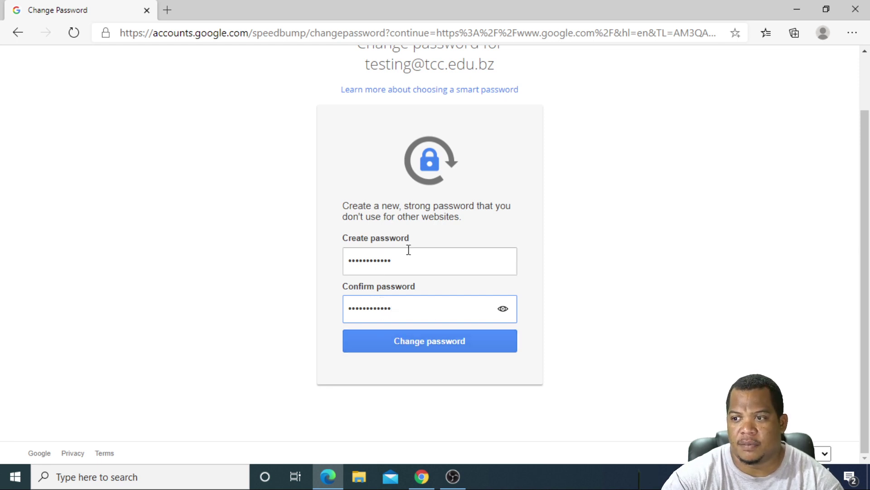
pyautogui.click(410, 349)
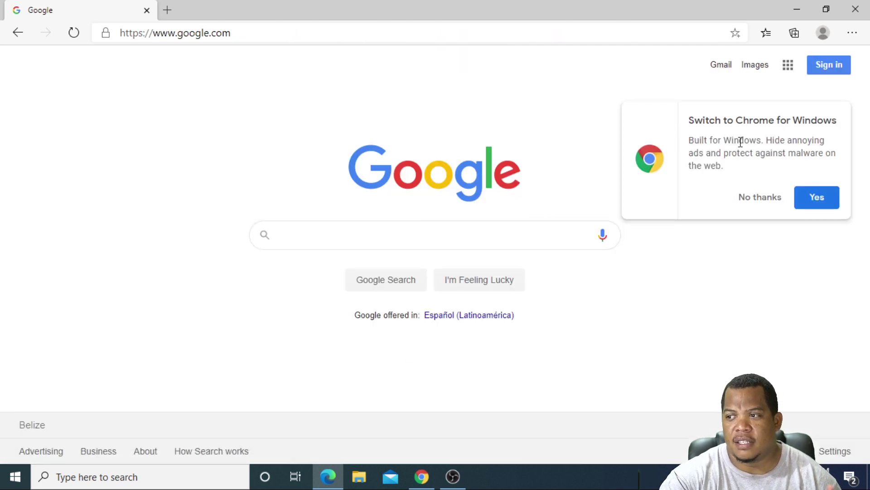
# Decline the Switch to Chrome offer and go to the Gmail inbox
pyautogui.click(744, 202)
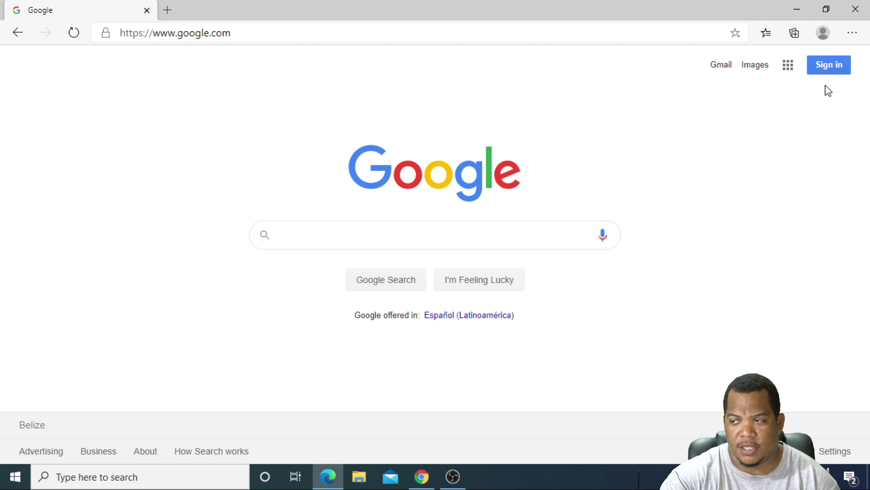
pyautogui.click(721, 67)
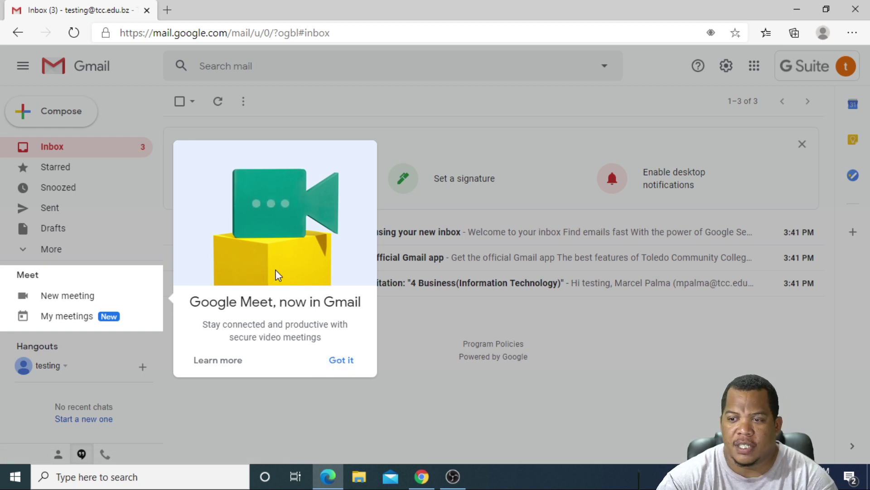
# Dismiss the Google Meet introduction card in the Gmail inbox
pyautogui.click(345, 360)
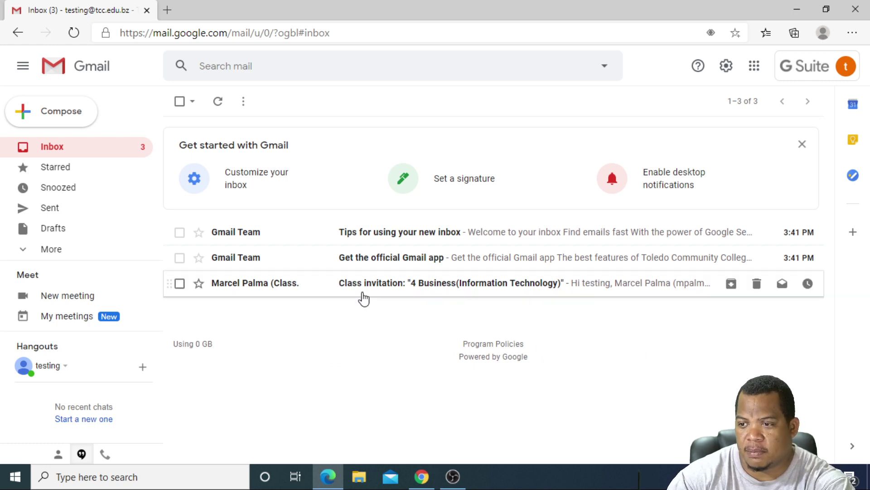
# Open the Class invitation email and join 4 Business(Information Technology) from its card
pyautogui.click(263, 285)
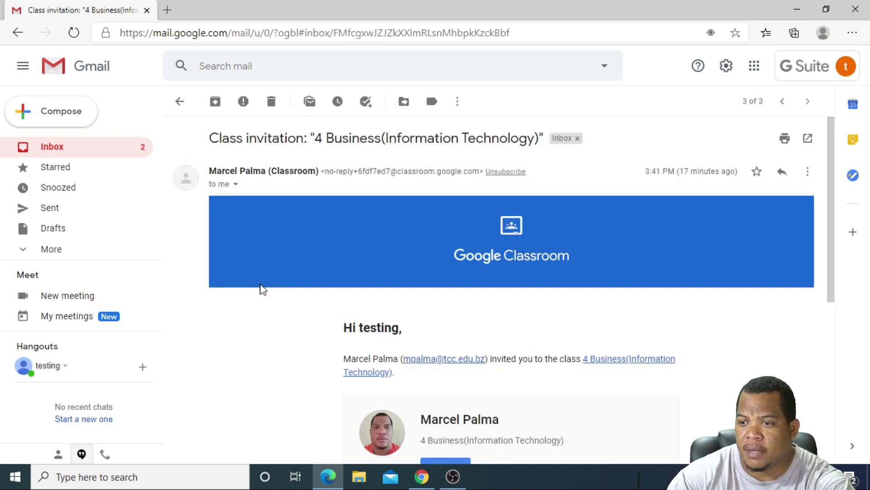
pyautogui.scroll(-2, 358, 320)
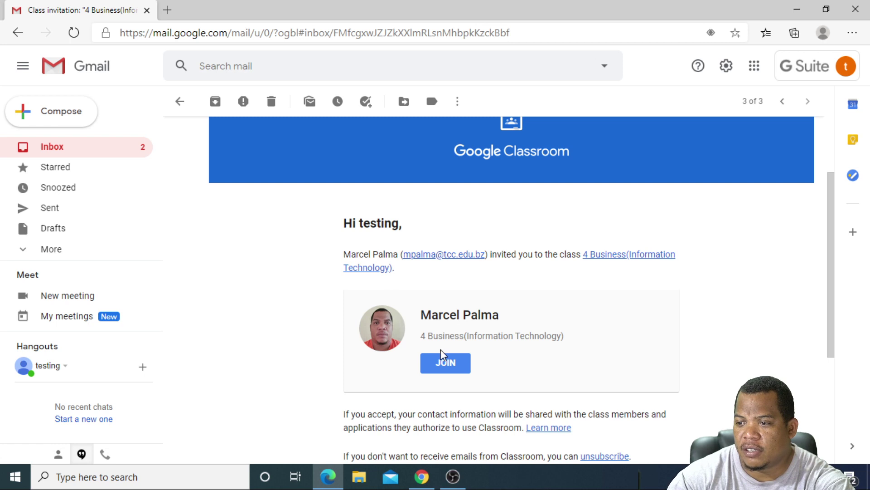
pyautogui.scroll(-1, 449, 347)
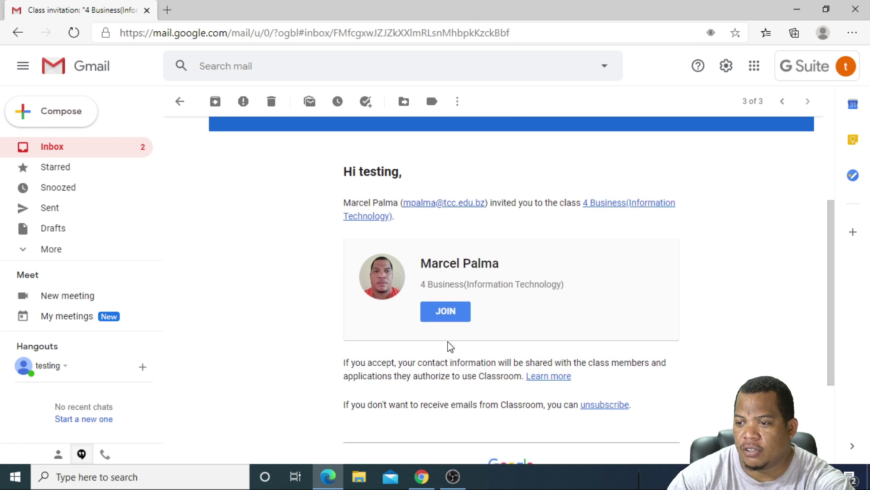
pyautogui.click(448, 313)
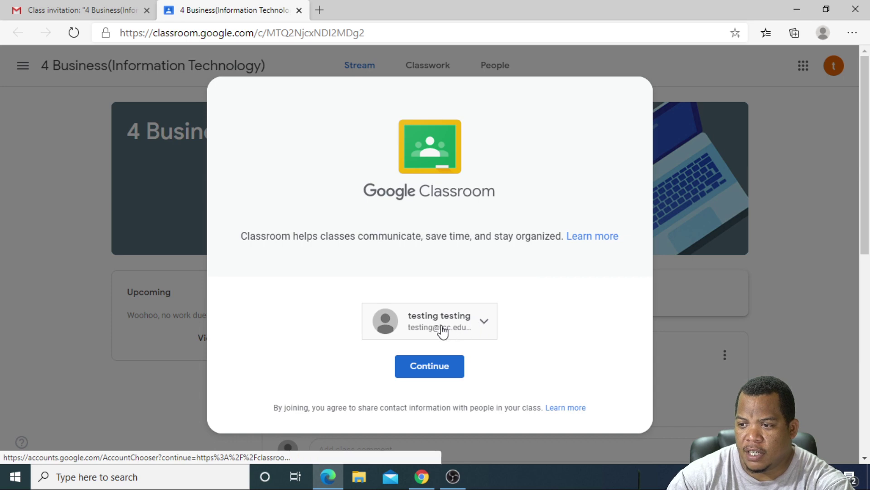
# Join the class as a student and browse the stream's posts, including Creating Tables and Database Objects
pyautogui.click(435, 368)
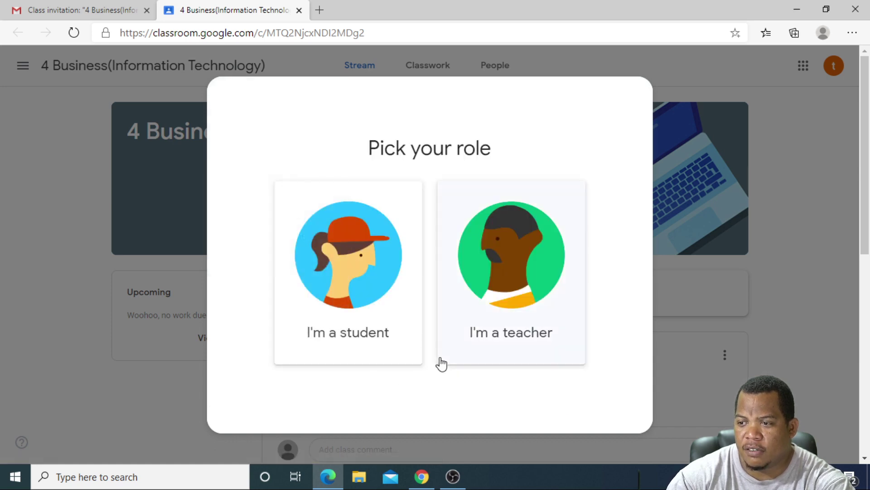
pyautogui.click(353, 261)
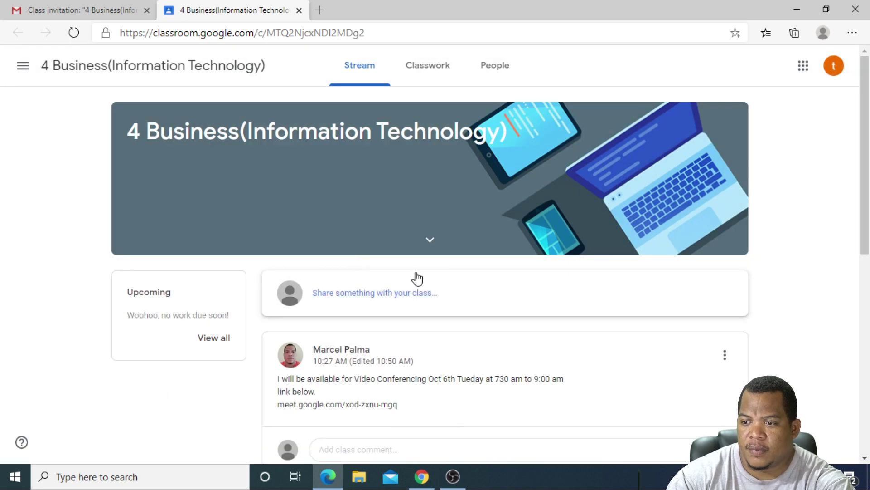
pyautogui.scroll(-3, 421, 282)
pyautogui.scroll(-3, 421, 282)
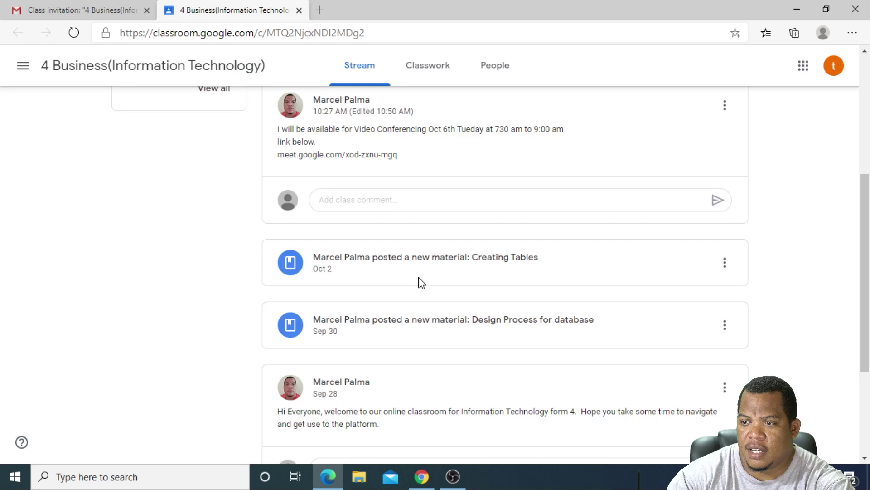
pyautogui.scroll(4, 418, 281)
pyautogui.scroll(-3, 420, 283)
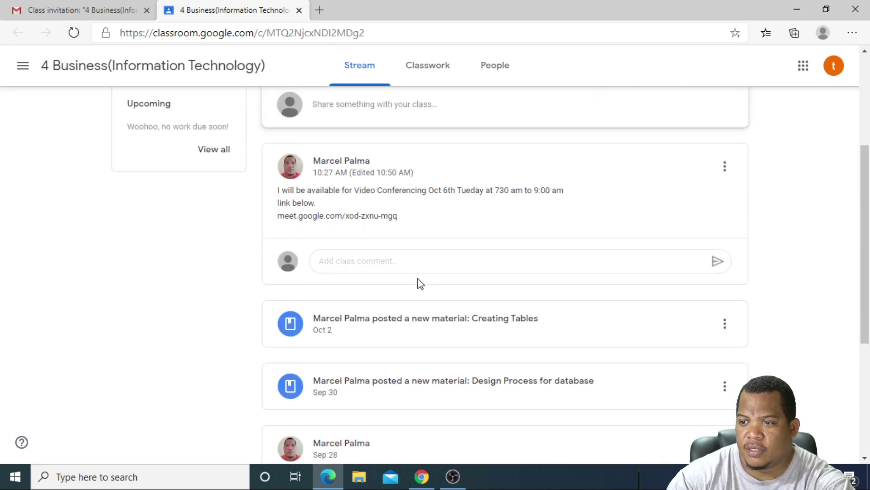
pyautogui.scroll(-5, 420, 281)
pyautogui.scroll(3, 408, 252)
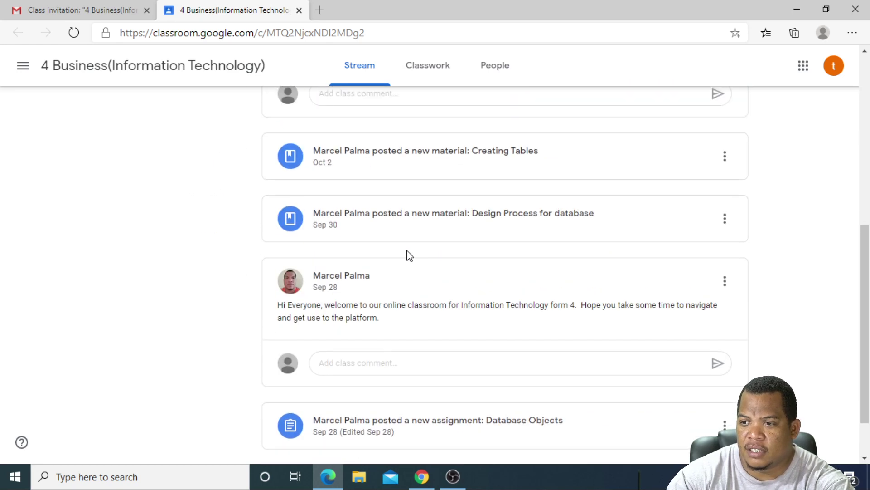
pyautogui.scroll(-1, 408, 257)
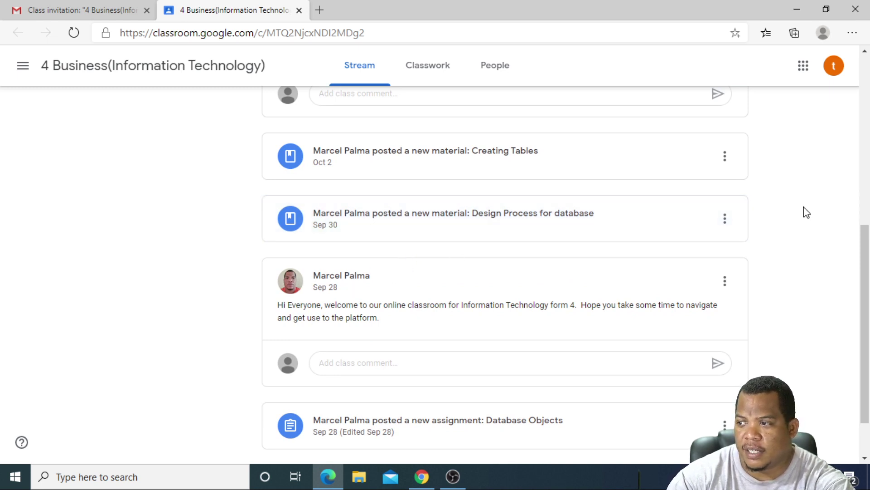
# On Classwork, expand the database short-answer question and preview its Lesson 1 Introduction to Access video
pyautogui.click(424, 73)
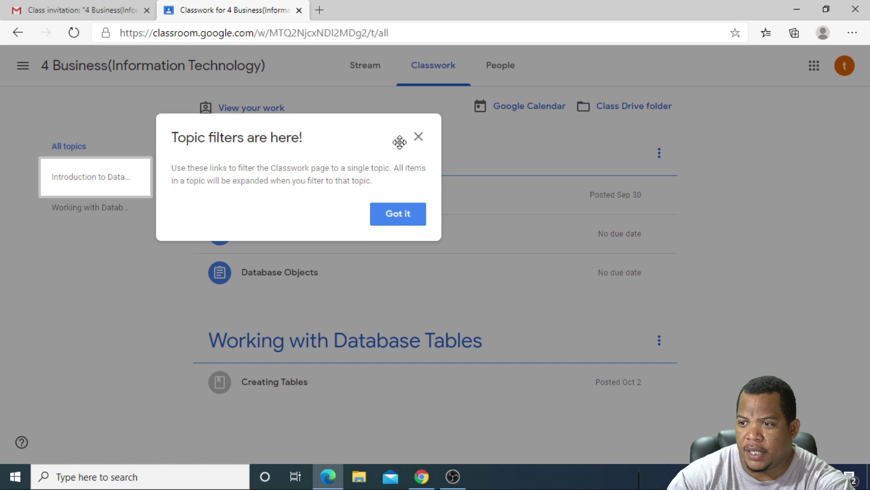
pyautogui.click(395, 215)
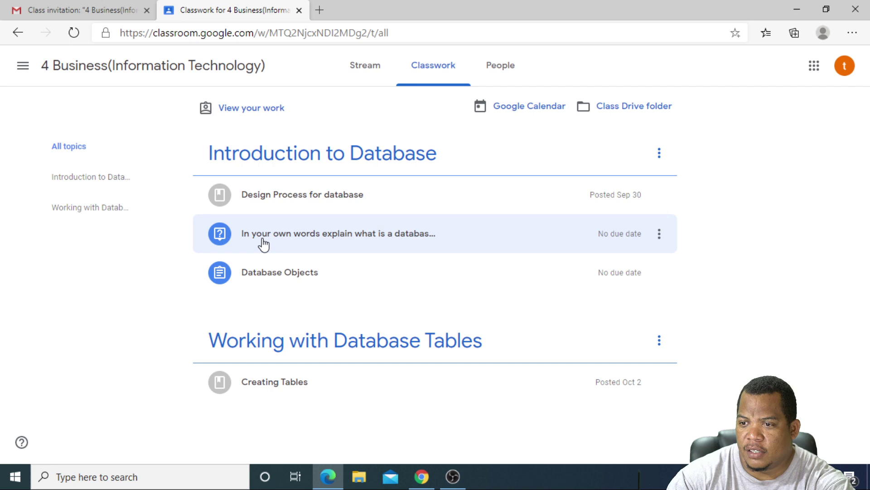
pyautogui.click(320, 244)
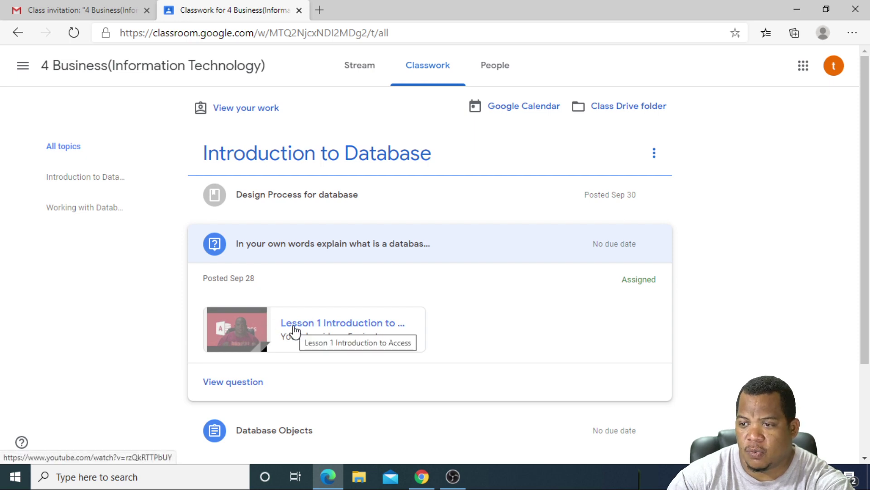
pyautogui.click(295, 324)
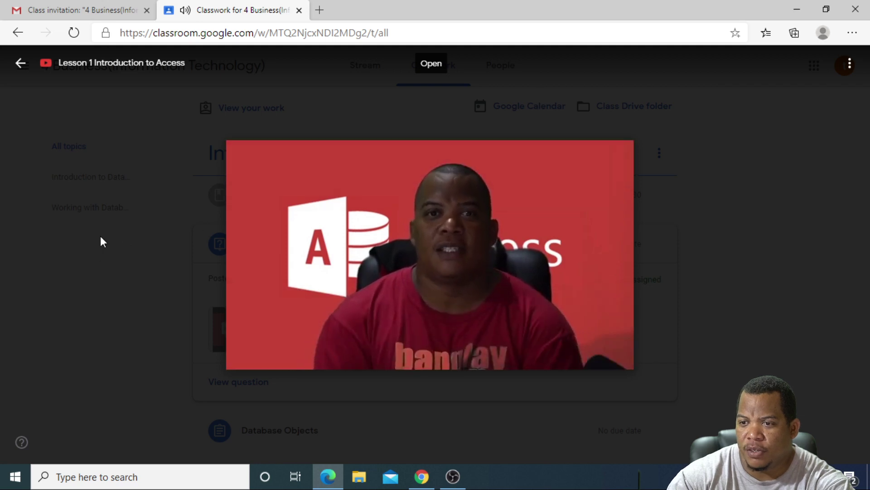
pyautogui.click(86, 227)
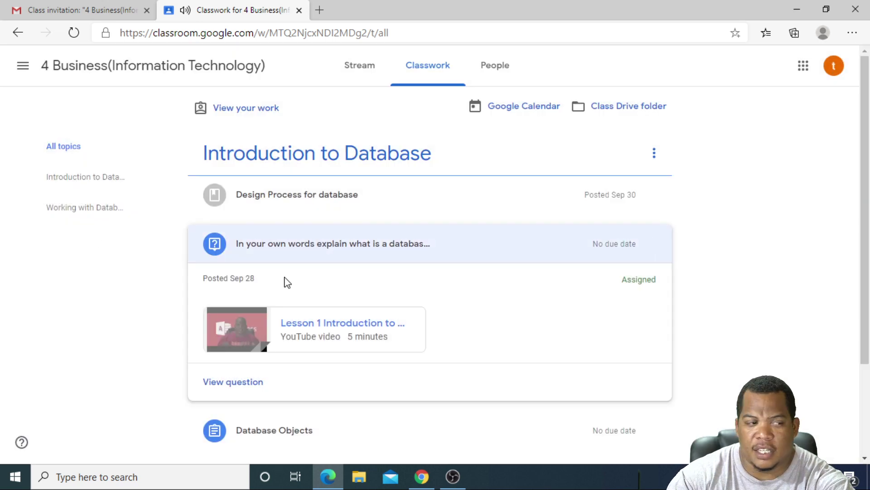
# Open the 100-point database question's full page and click into its answer field
pyautogui.click(220, 383)
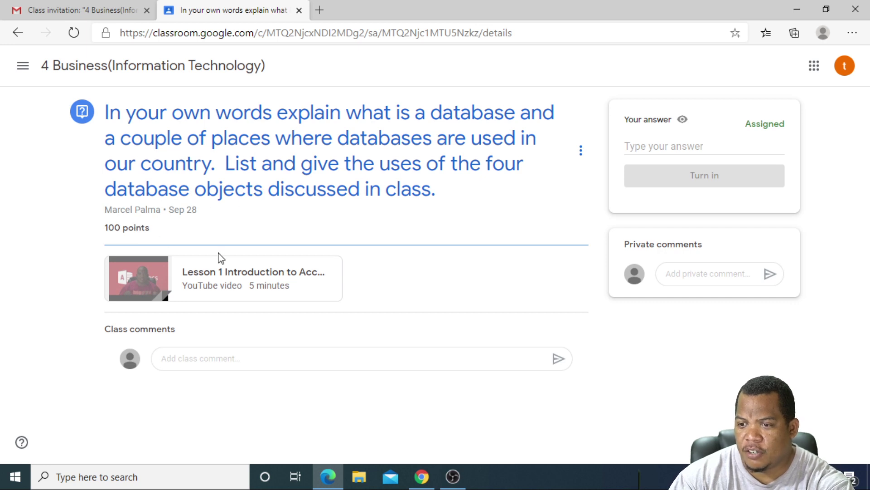
pyautogui.click(177, 360)
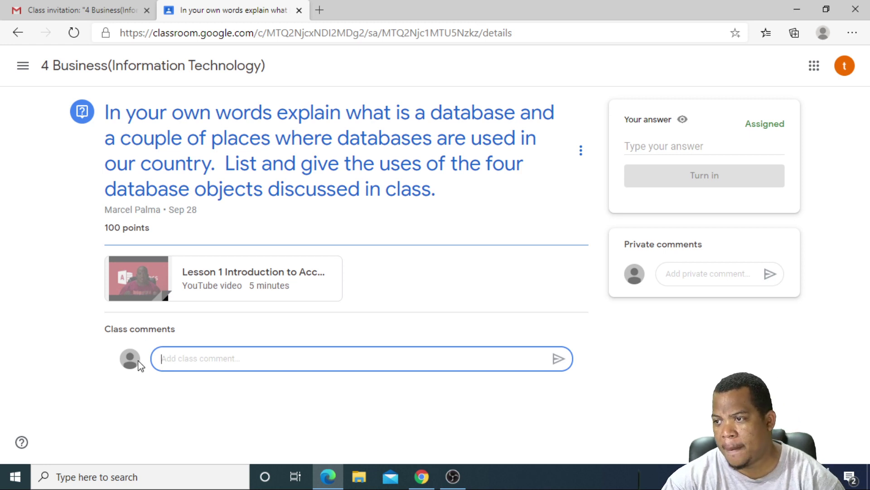
pyautogui.click(636, 143)
pyautogui.click(718, 185)
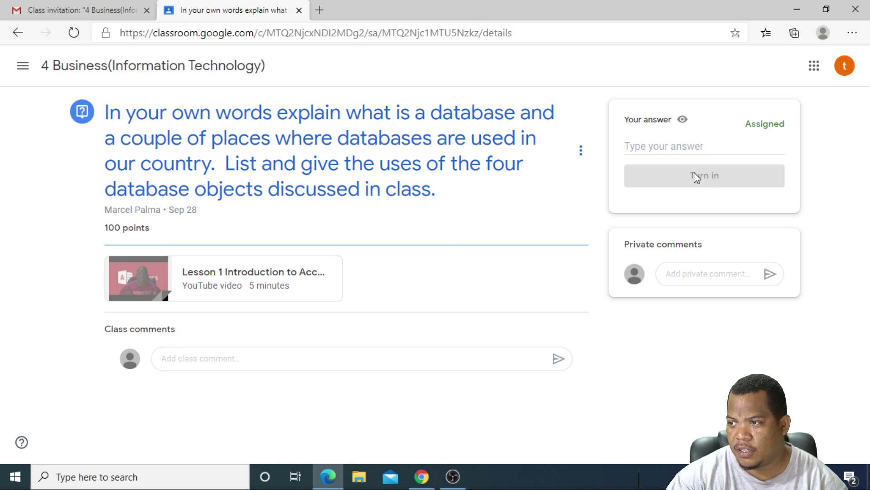
pyautogui.click(639, 148)
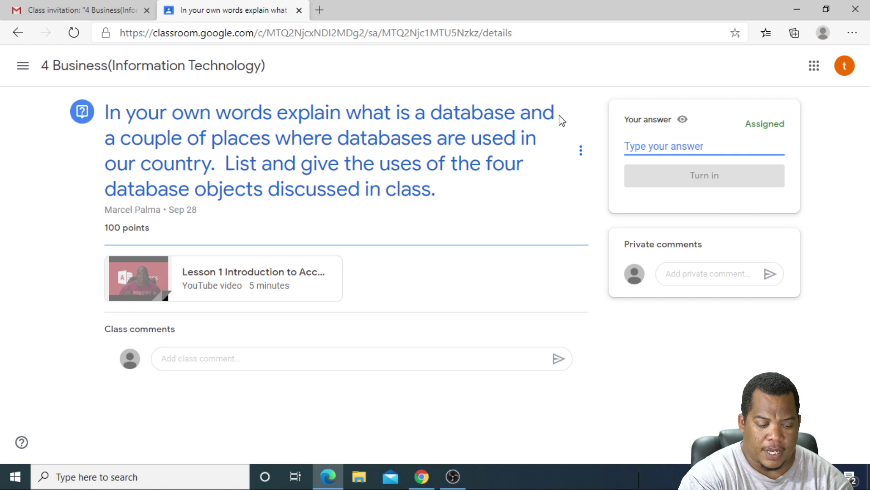
# Write the answer 'A Database is a bla vlalalsalsa' and turn it in
pyautogui.write('A ')
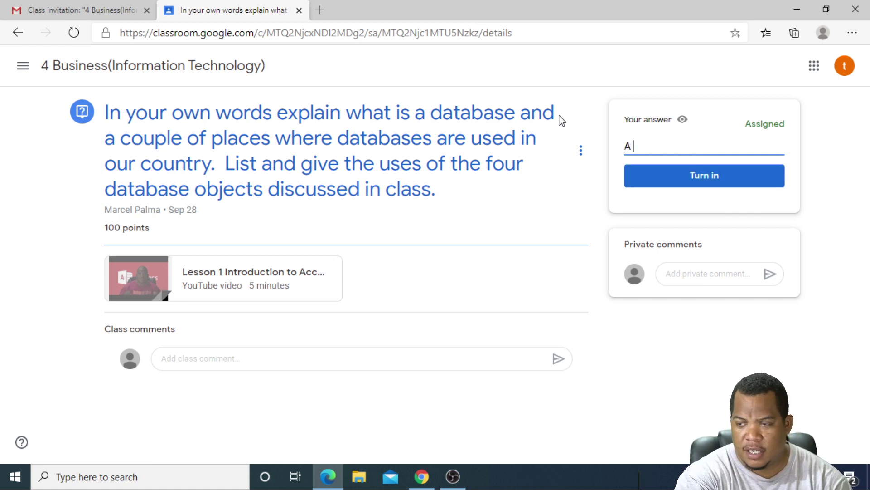
pyautogui.write('Data')
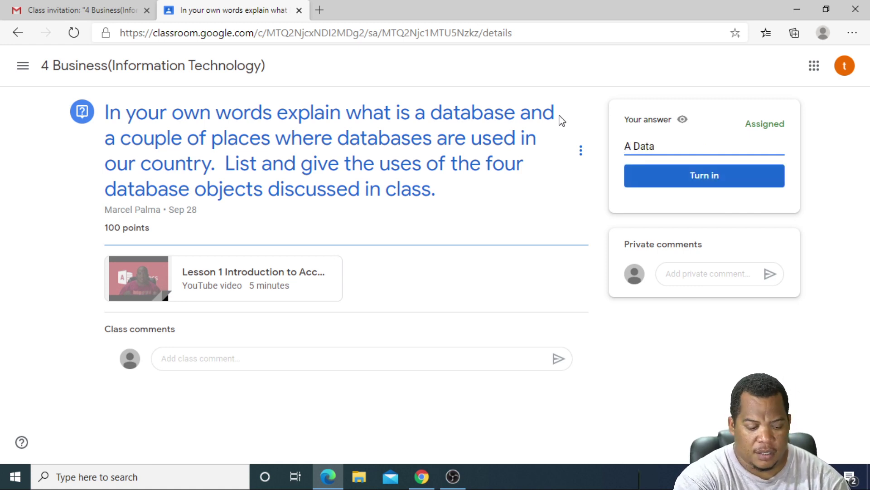
pyautogui.write('base')
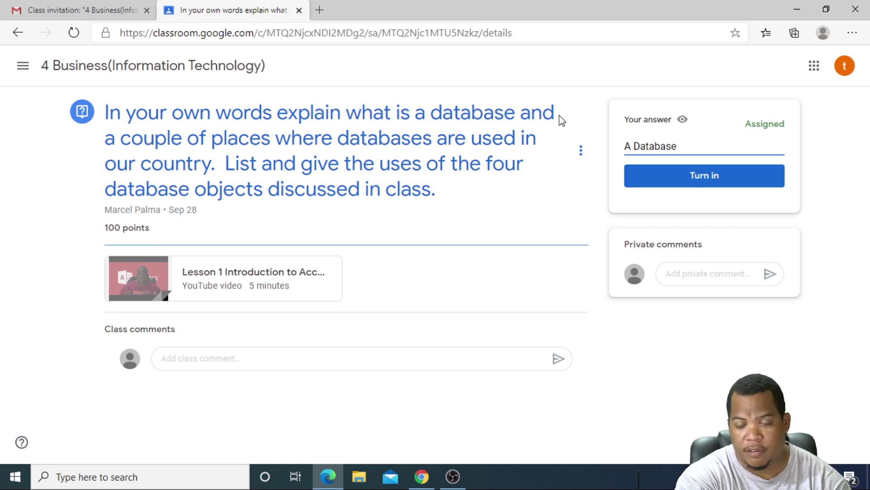
pyautogui.write(' is a')
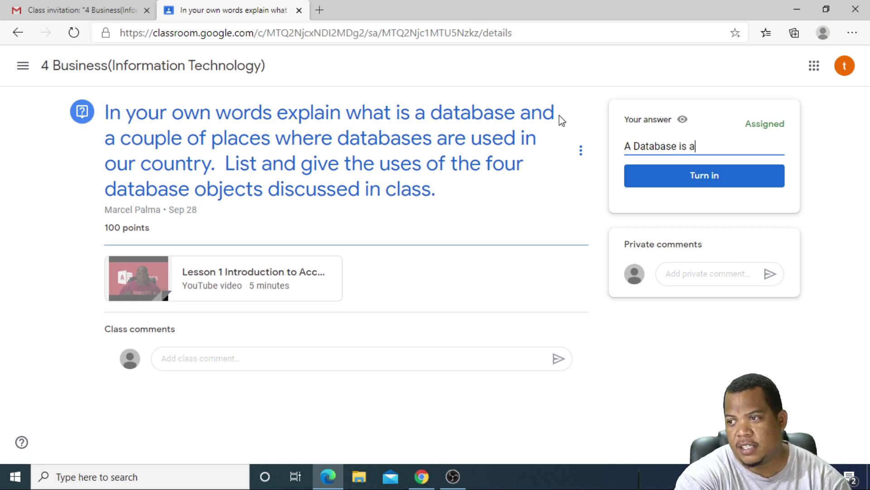
pyautogui.write(' bla ')
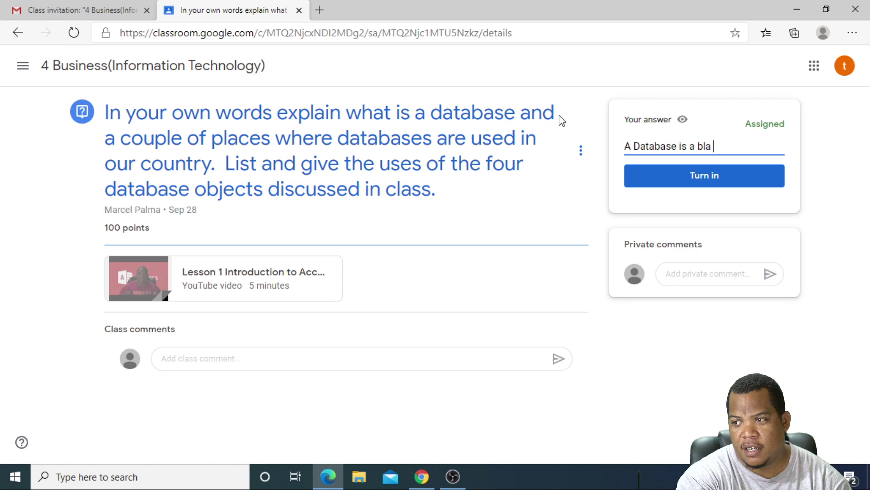
pyautogui.write('vlalalsalsa')
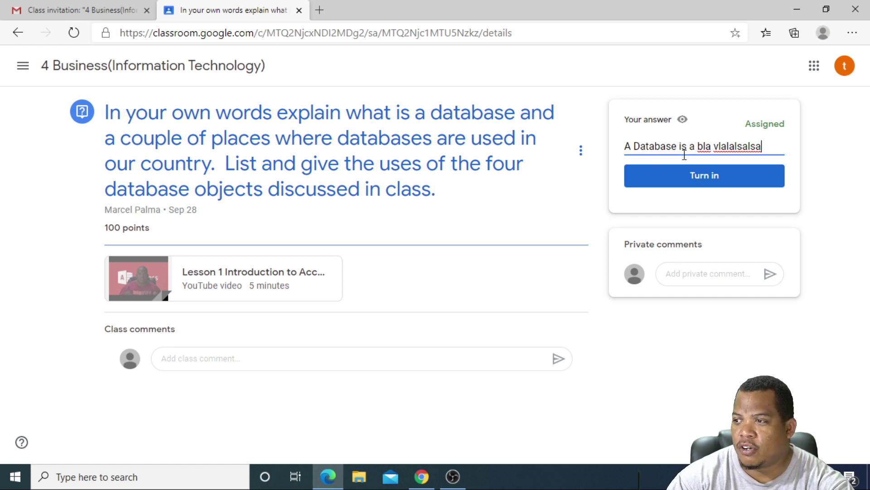
pyautogui.click(676, 177)
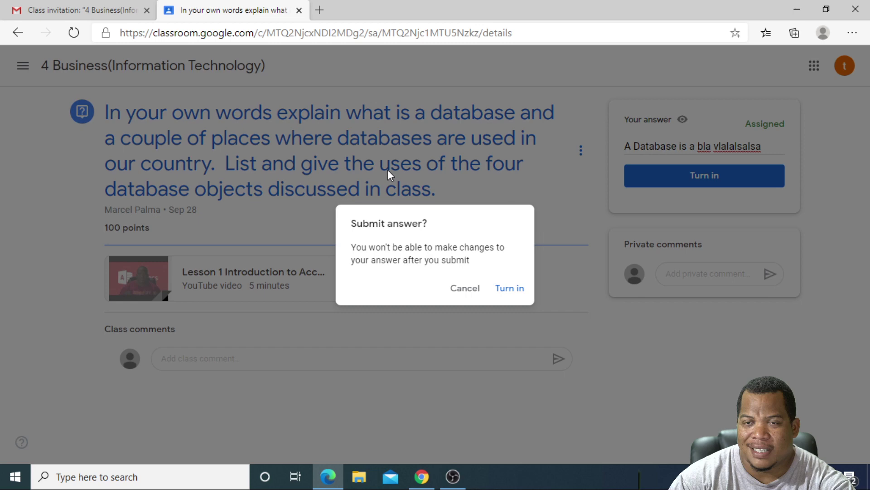
# Confirm Turn in so the database question's answer is marked Turned in
pyautogui.click(507, 289)
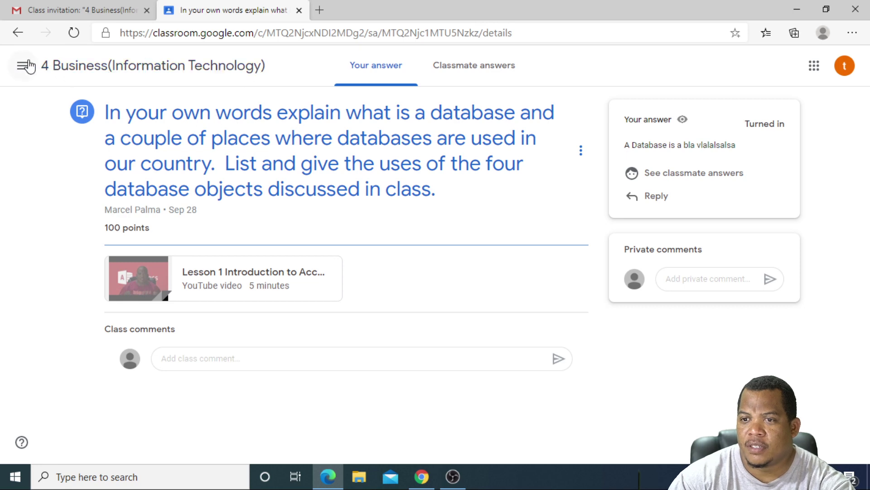
# Go to the class's Classwork list and expand the Database Objects assignment to reveal its rubric
pyautogui.click(89, 70)
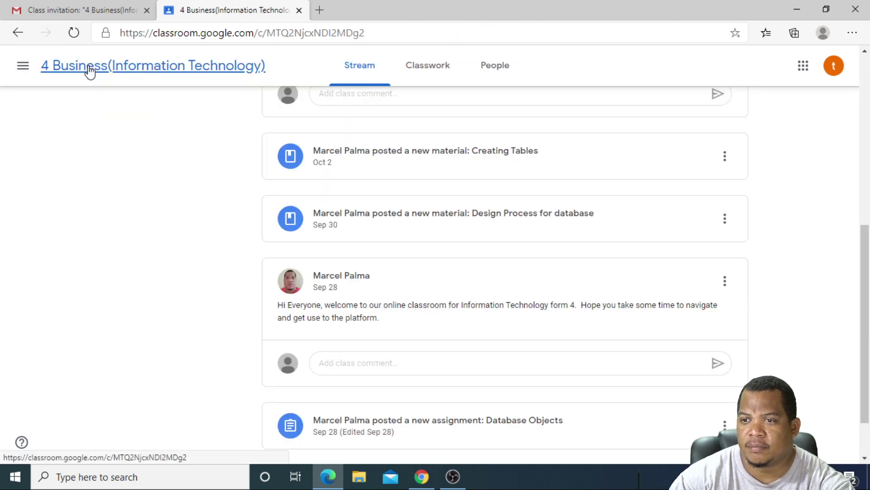
pyautogui.click(427, 73)
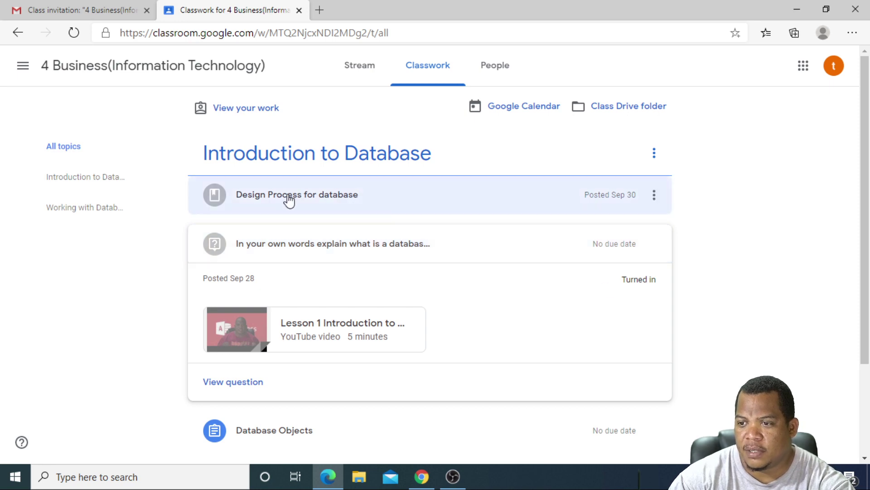
pyautogui.scroll(-3, 311, 249)
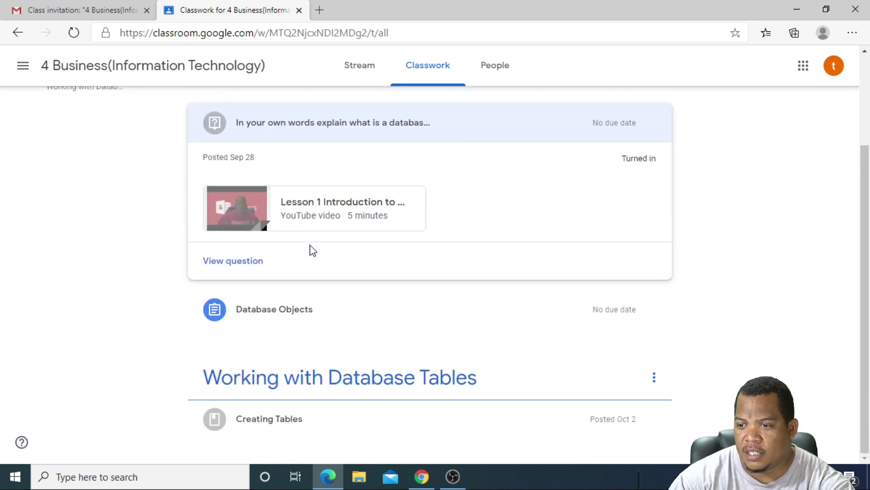
pyautogui.click(278, 312)
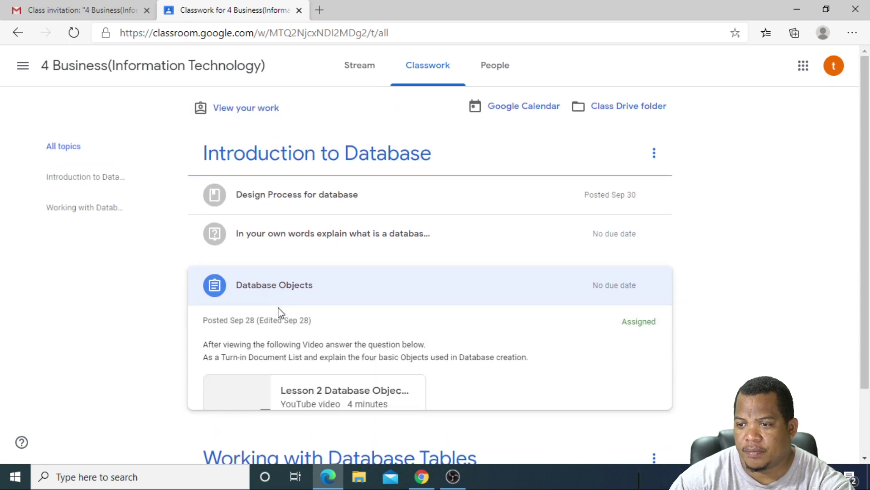
pyautogui.scroll(-3, 292, 301)
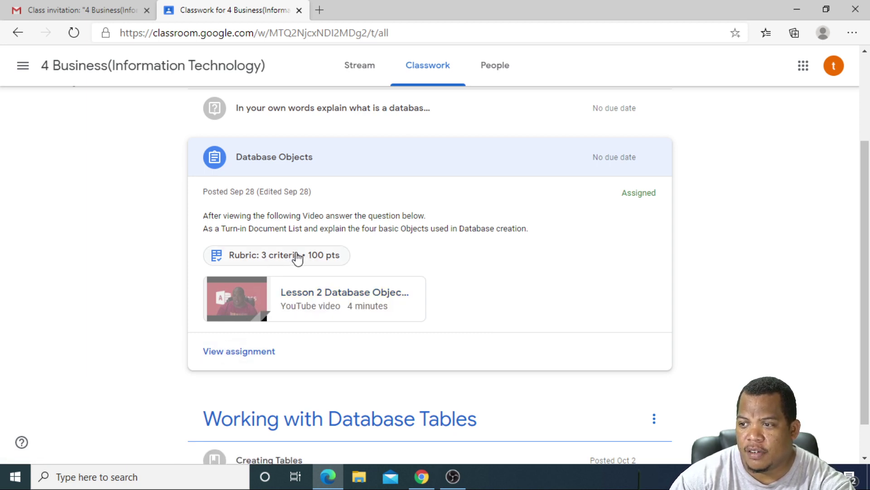
# Review the Database Objects 3-criteria rubric, then close it to return to Classwork
pyautogui.click(248, 257)
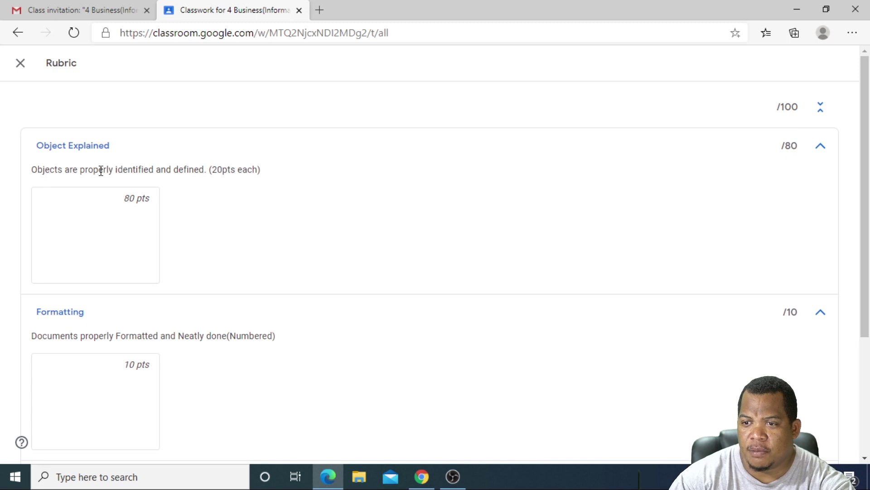
pyautogui.scroll(-3, 120, 245)
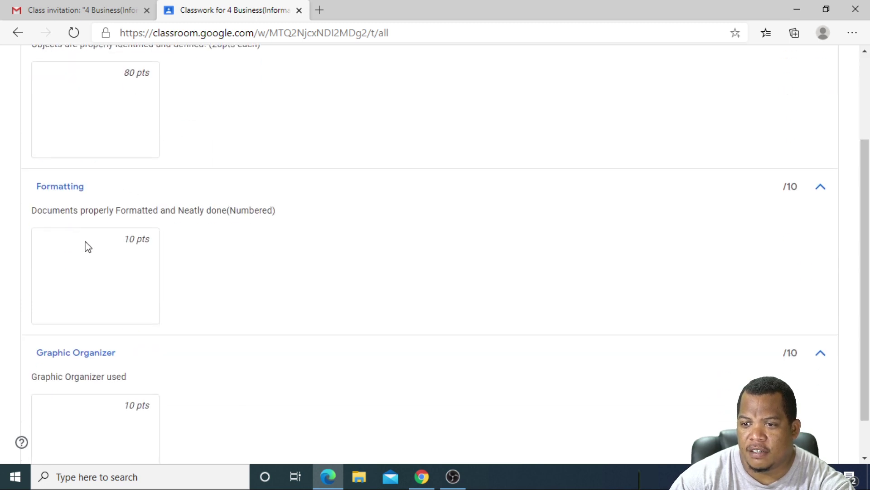
pyautogui.scroll(-1, 227, 240)
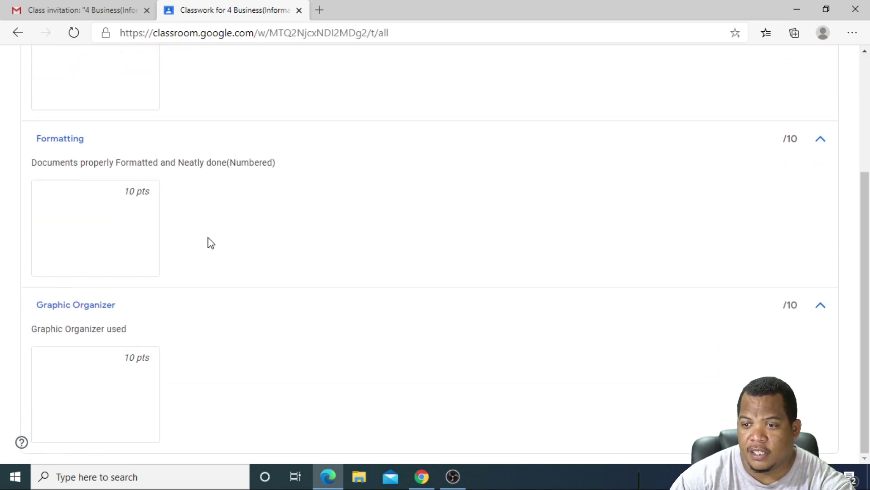
pyautogui.scroll(4, 176, 326)
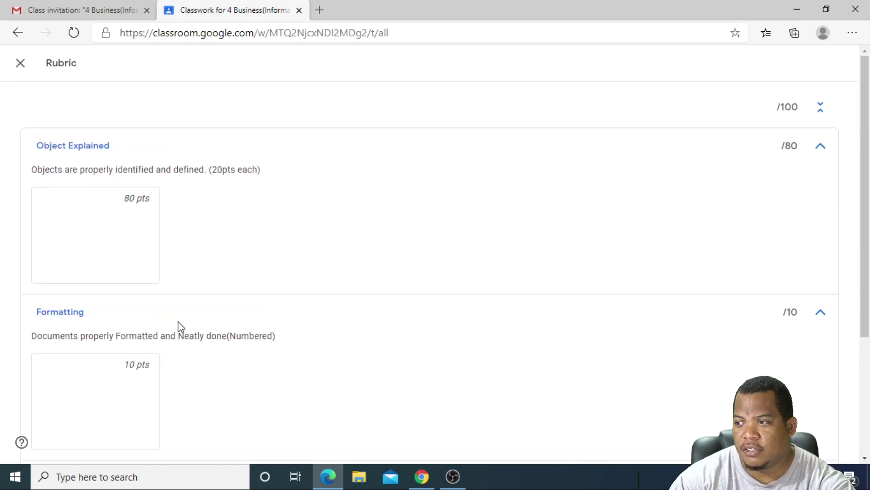
pyautogui.click(21, 63)
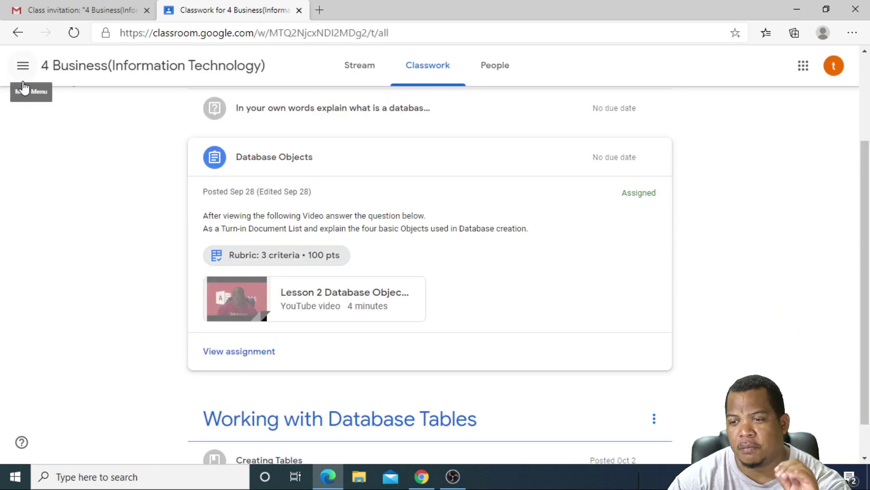
pyautogui.scroll(-1, 218, 285)
# Open the Database Objects assignment, dismiss its tips, and create a new Google Docs file for it
pyautogui.click(239, 311)
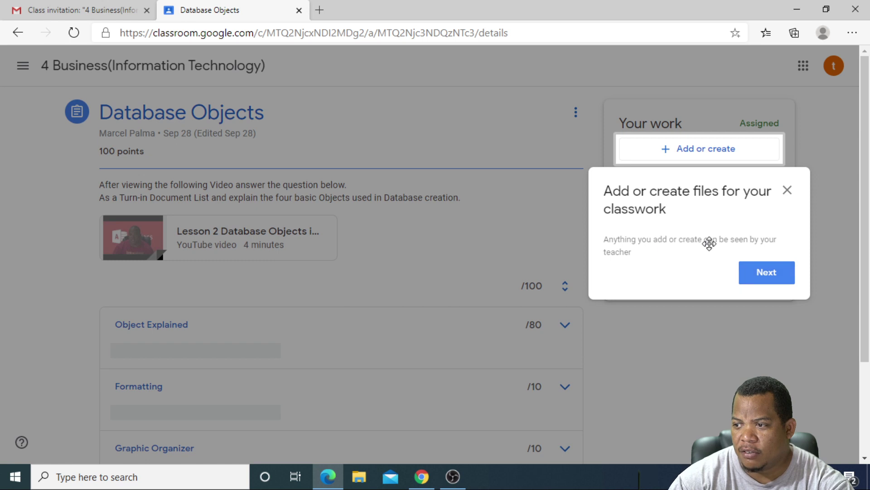
pyautogui.click(756, 272)
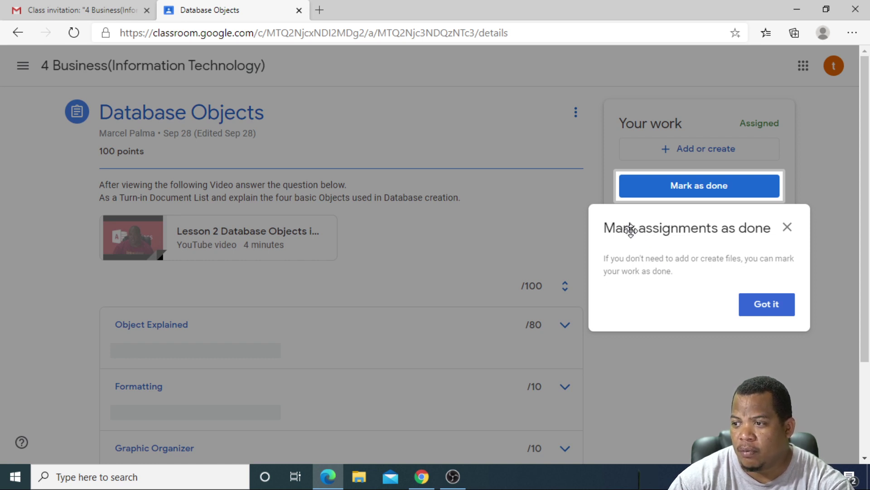
pyautogui.click(765, 307)
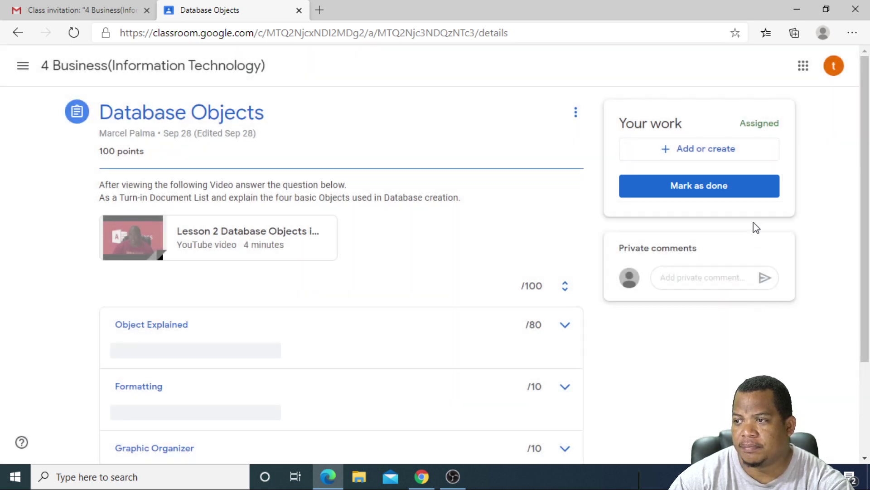
pyautogui.click(677, 154)
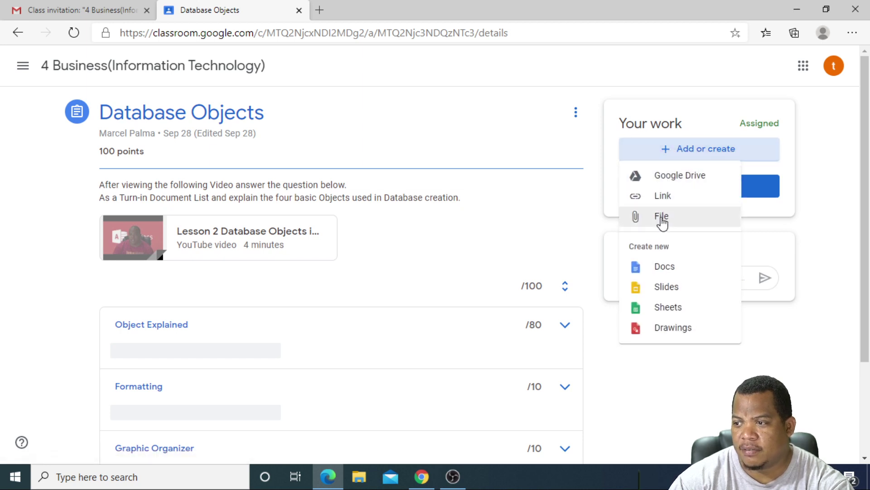
pyautogui.click(656, 268)
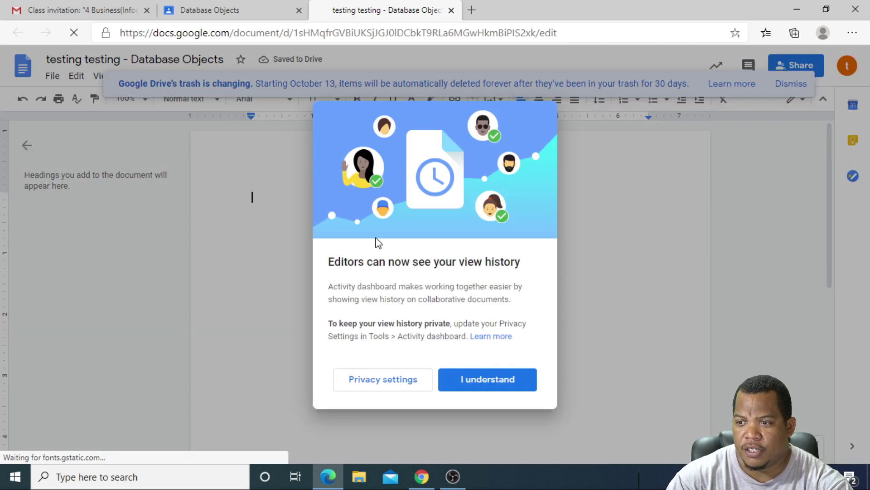
# Dismiss the view history notice and the Drive trash banner in the new document
pyautogui.click(462, 379)
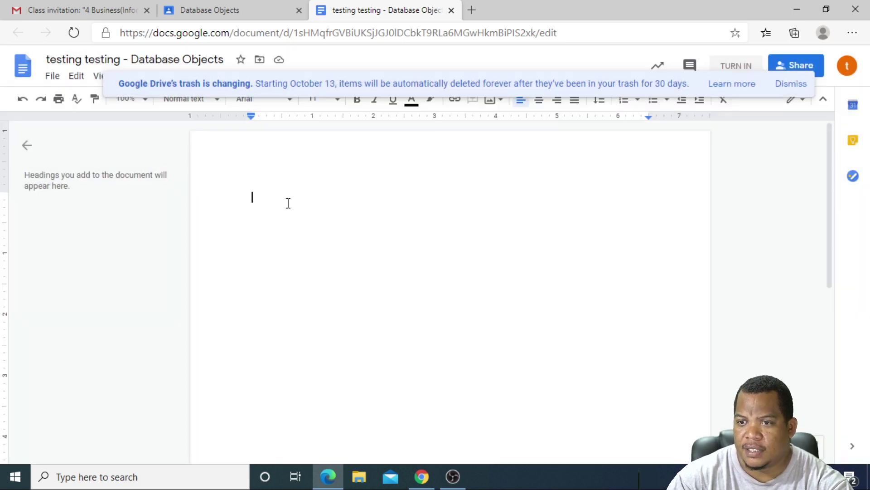
pyautogui.click(787, 89)
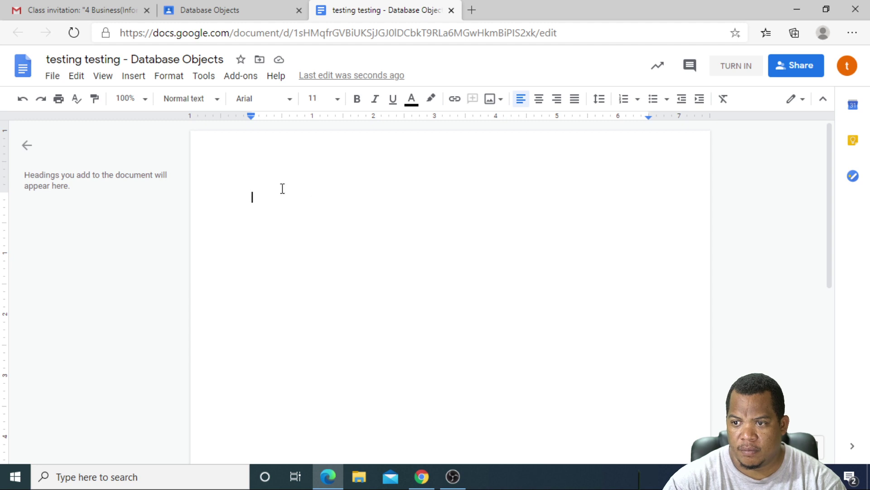
# Type the 'Database Objects' title followed by 'Name:', 'Date:' and 'Class:' lines
pyautogui.write('Da')
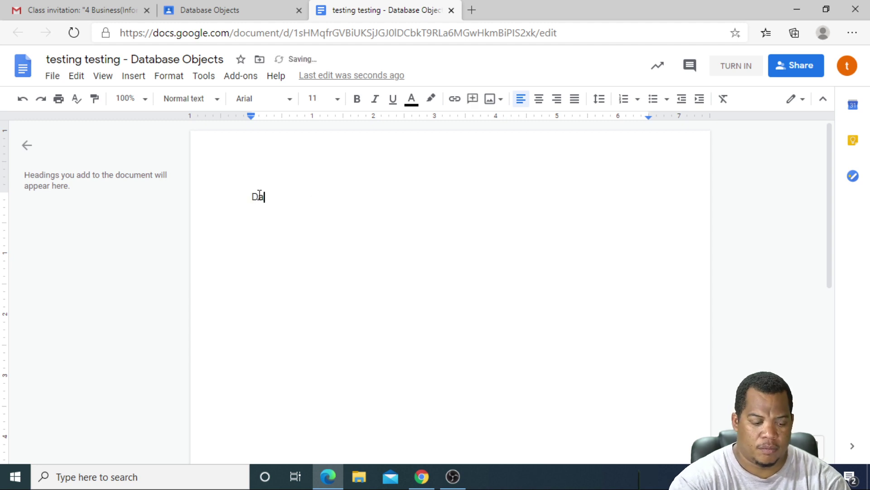
pyautogui.write('tabase Objects')
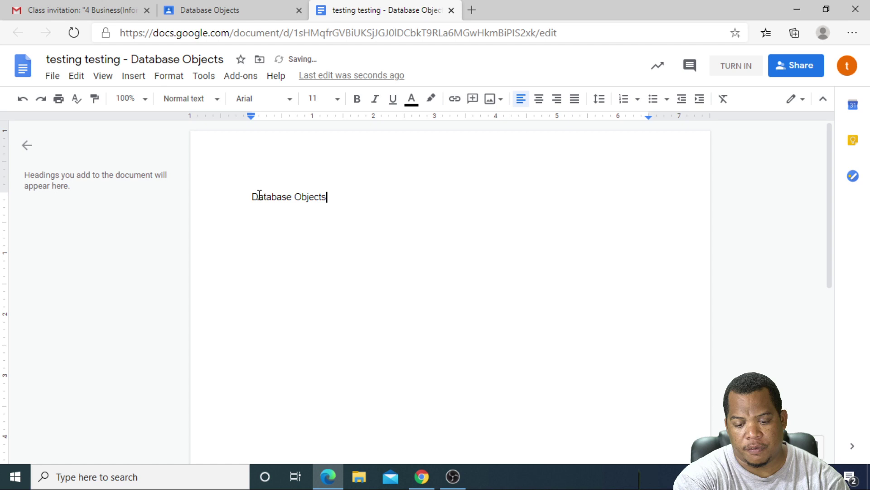
pyautogui.press('Return')
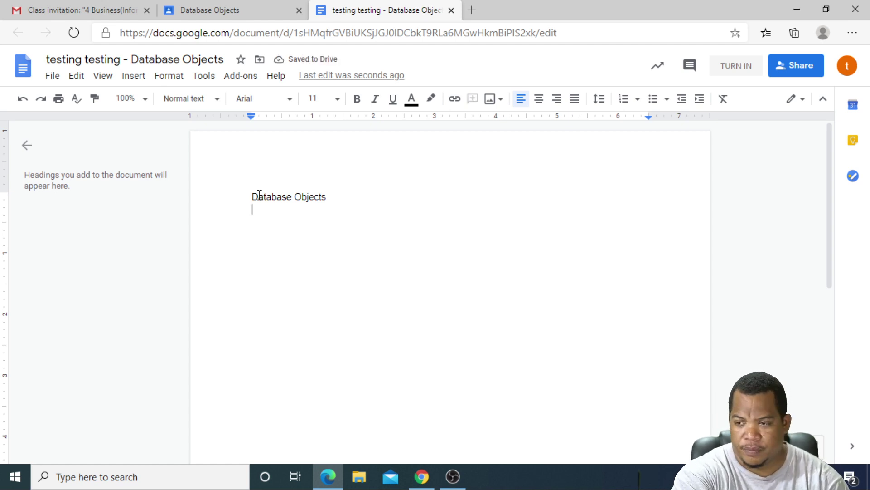
pyautogui.write('Name')
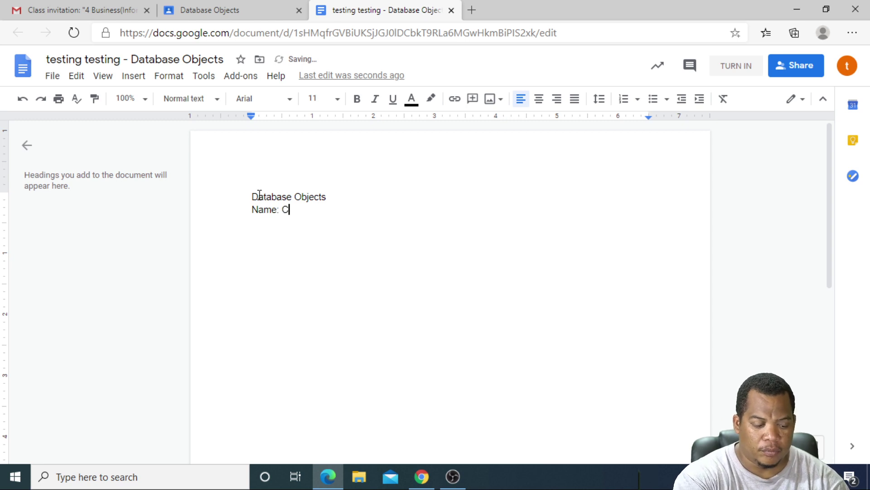
pyautogui.write(':')
pyautogui.press('Return')
pyautogui.write('Da')
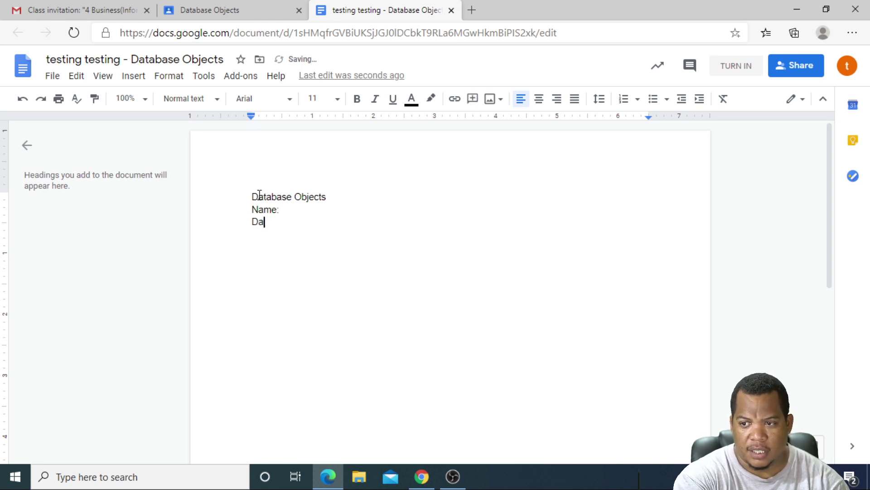
pyautogui.write('te:')
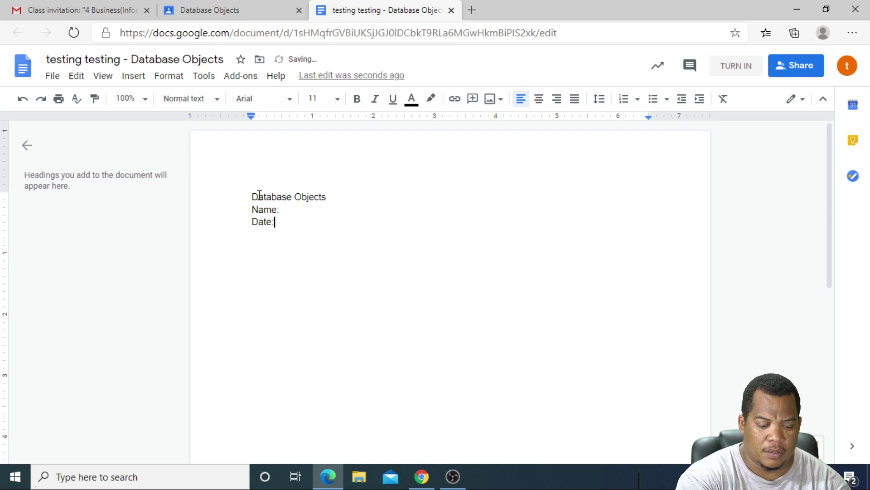
pyautogui.press('Return')
pyautogui.write('Class')
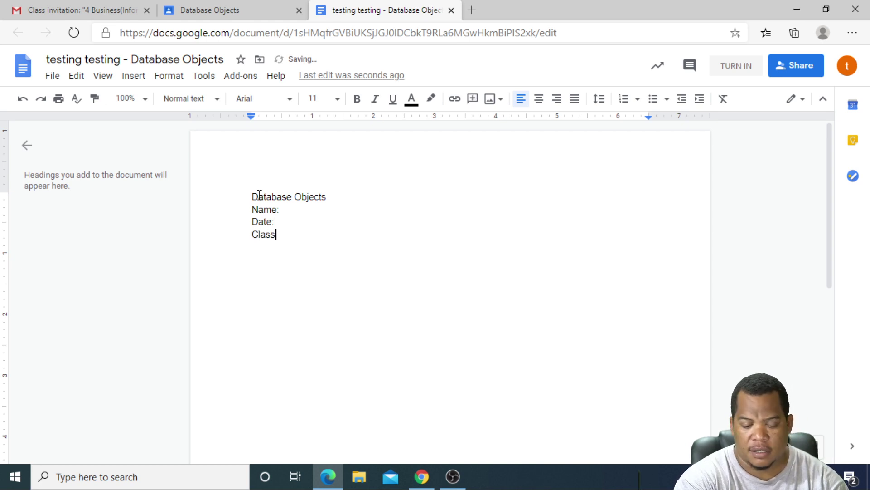
pyautogui.write(':')
pyautogui.press('Return')
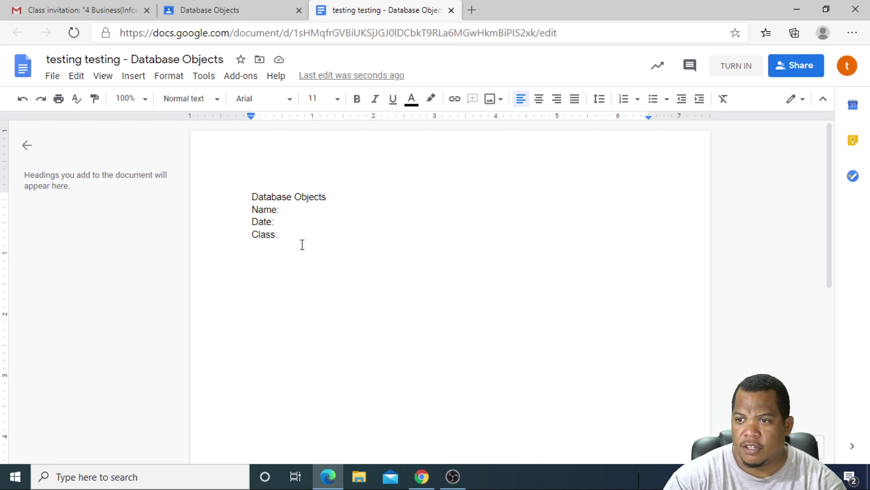
# Start a numbered list with items 'Database object 1' and 'Object 2', removing mistyped text
pyautogui.click(626, 103)
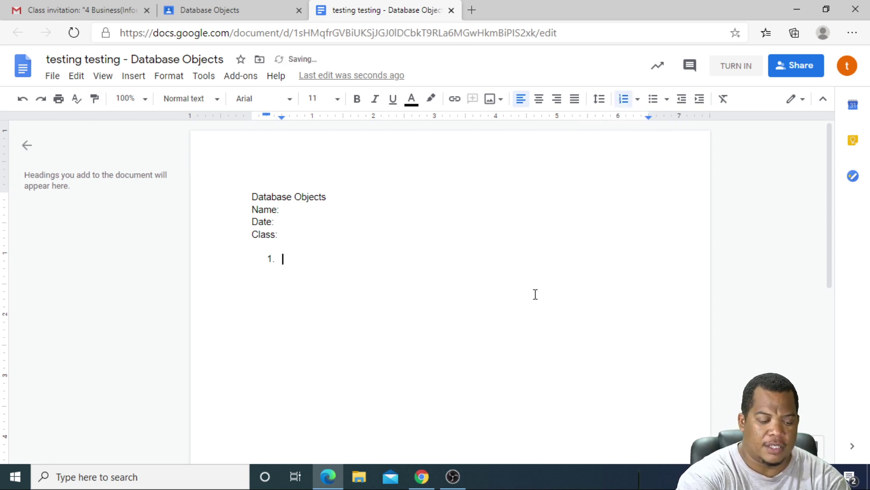
pyautogui.write('Dat')
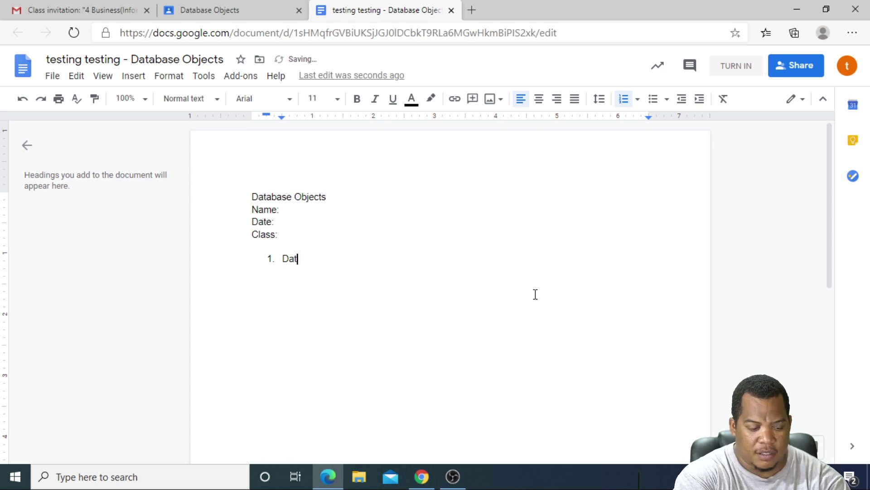
pyautogui.write('abase ob')
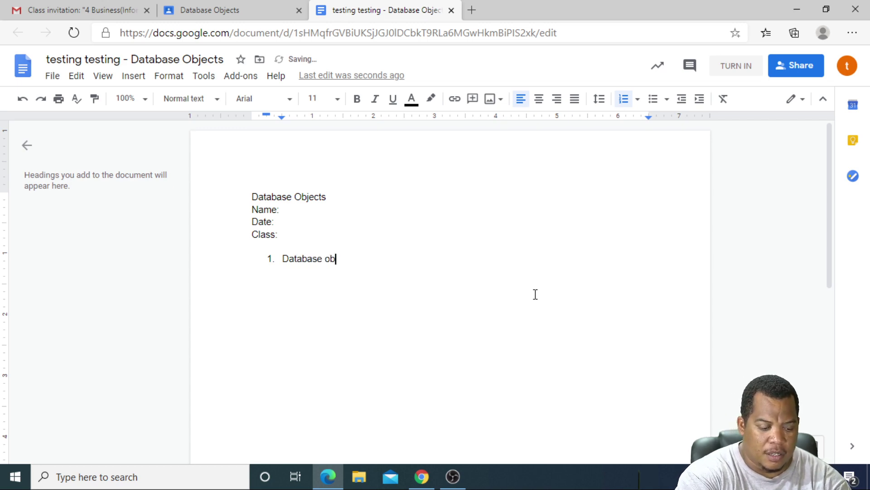
pyautogui.write('ject 1')
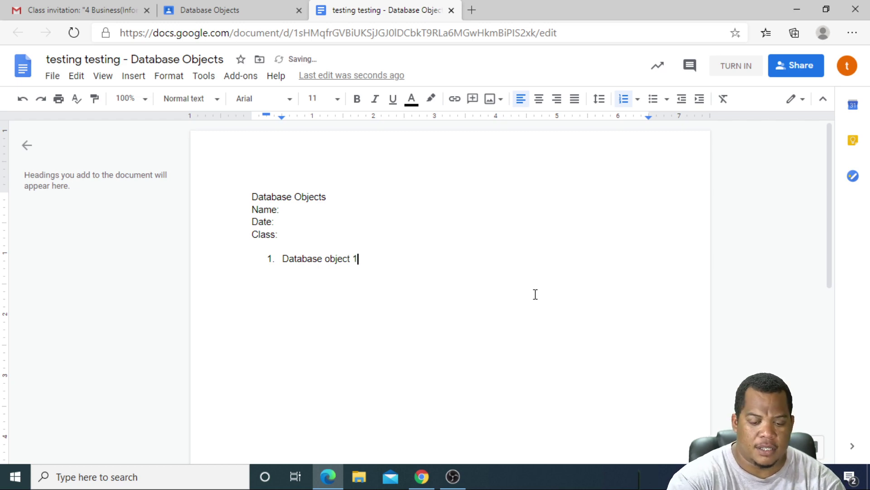
pyautogui.press('Return')
pyautogui.write('dsfsdfsdf')
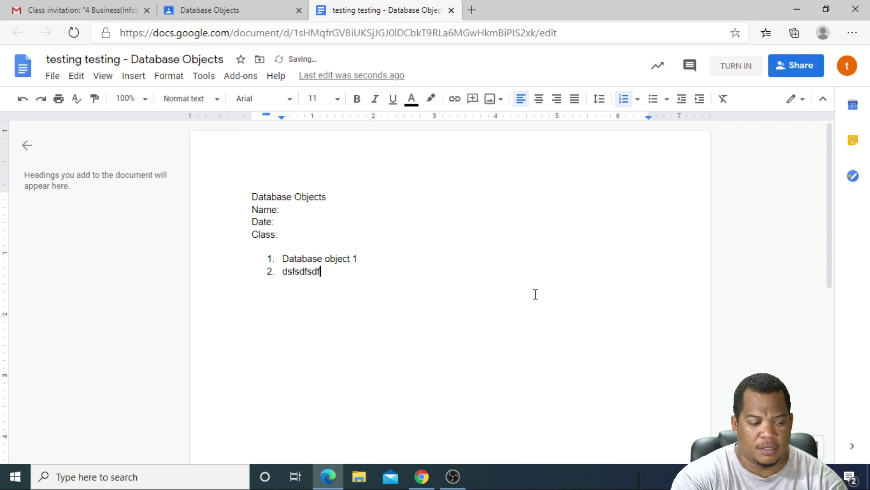
pyautogui.press('Tab')
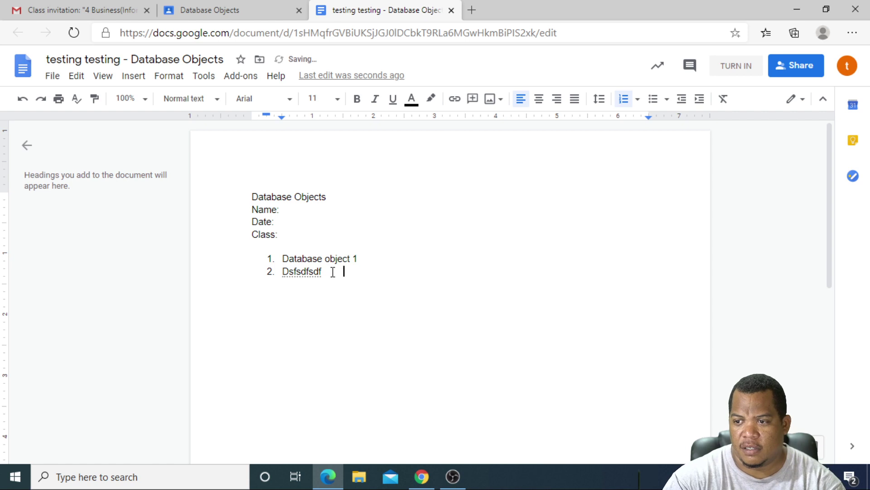
pyautogui.moveTo(333, 272); pyautogui.dragTo(234, 275)
pyautogui.press('BackSpace')
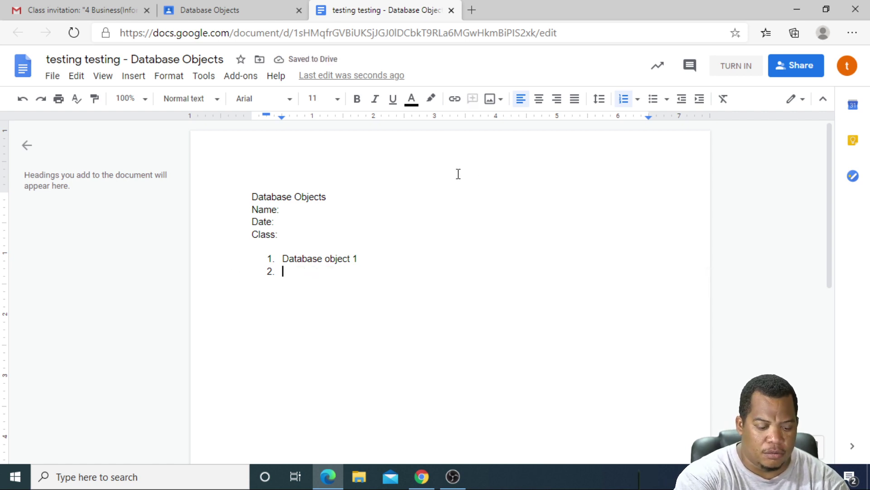
pyautogui.write('Su')
pyautogui.press('BackSpace')
pyautogui.press('BackSpace')
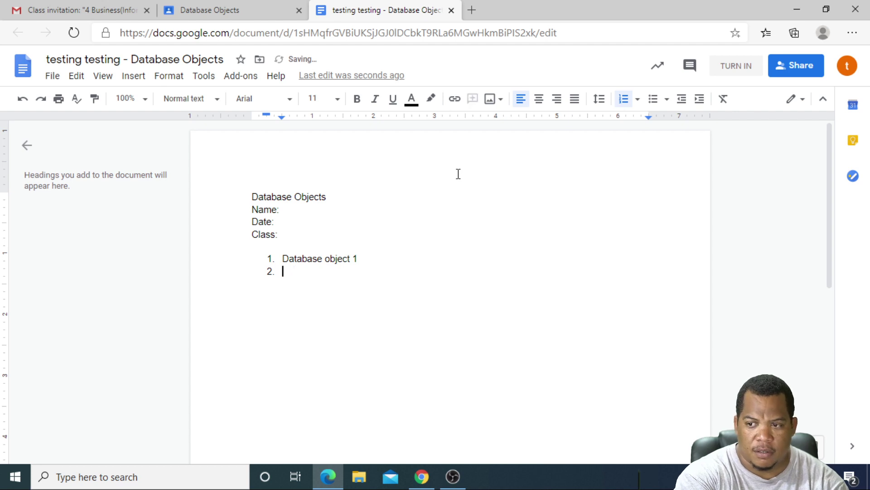
pyautogui.write('Object')
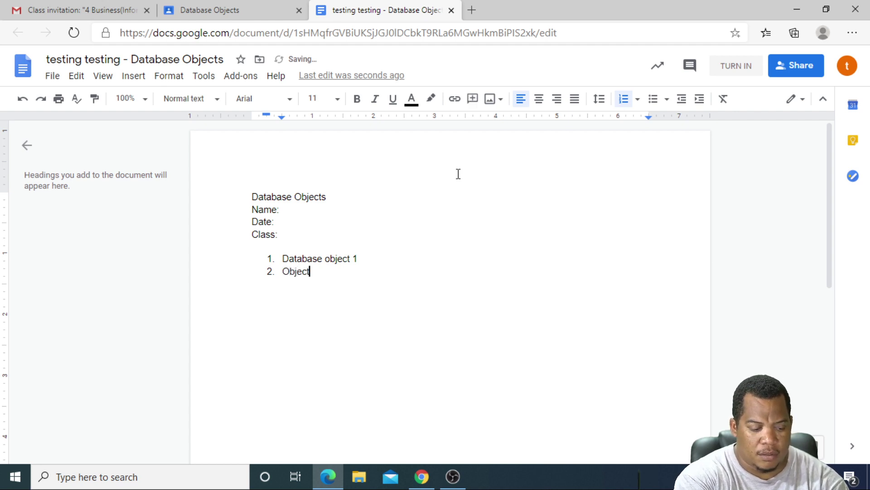
pyautogui.write(' 2')
pyautogui.press('Return')
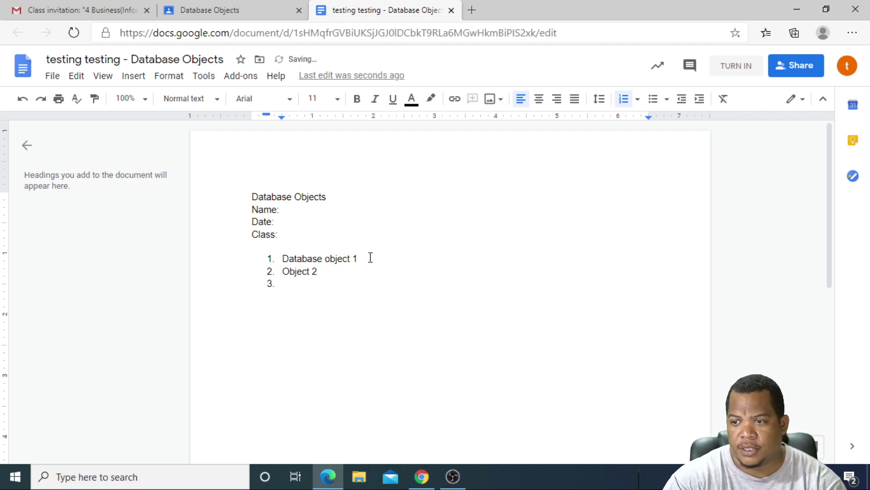
# Add an indented sub-point beginning 'Thsi will' beneath Database object 1
pyautogui.click(370, 257)
pyautogui.press('Return')
pyautogui.press('Tab')
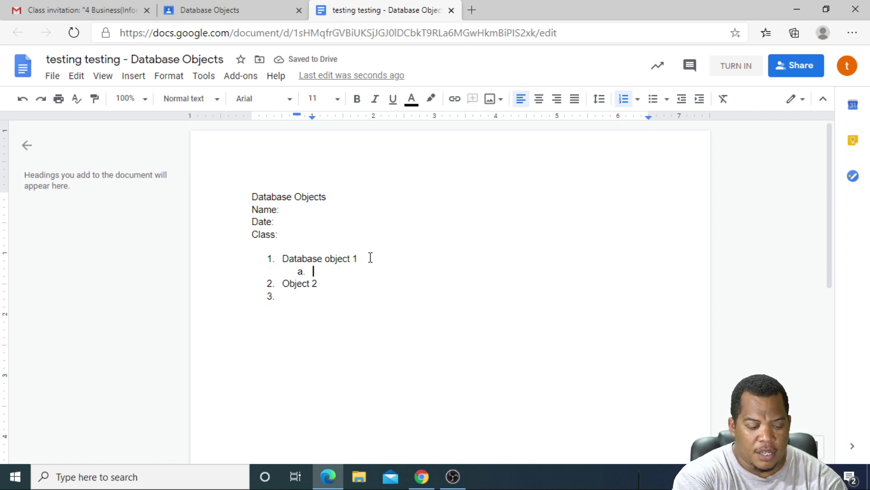
pyautogui.write('Thsi will')
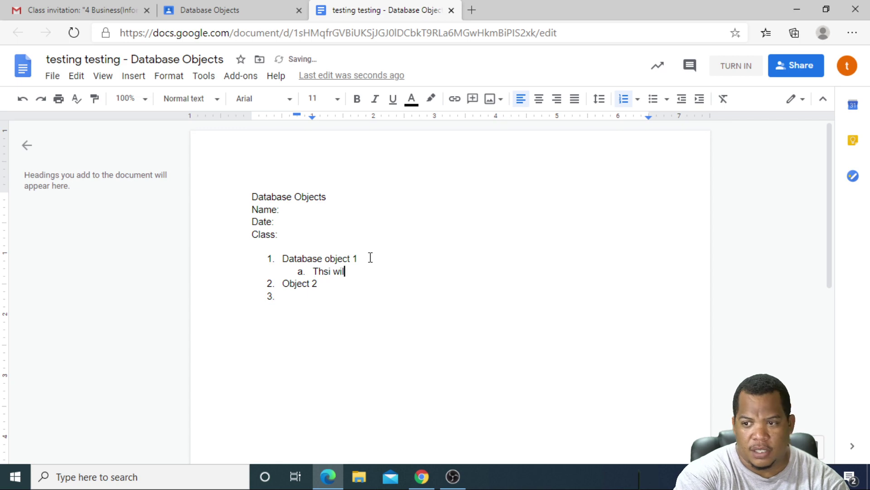
# Move the cursor to the empty third list item and begin turning in the document
pyautogui.click(542, 222)
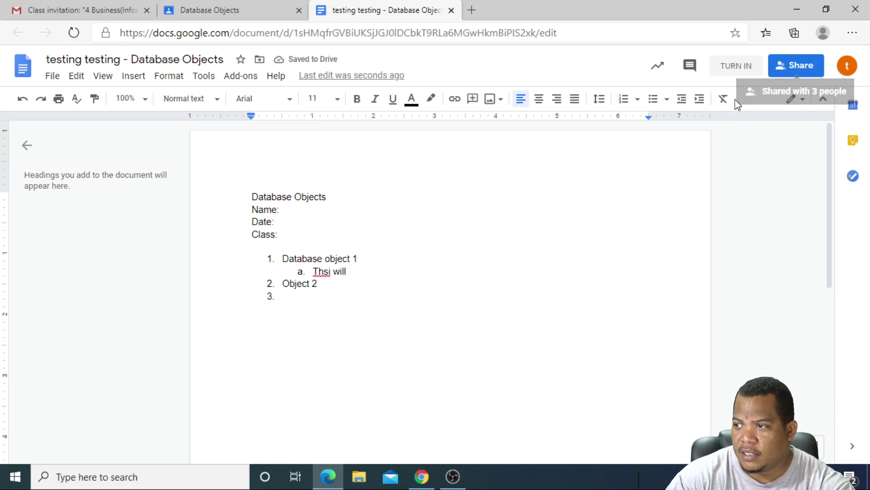
pyautogui.click(337, 301)
pyautogui.scroll(-3, 326, 276)
pyautogui.scroll(3, 327, 276)
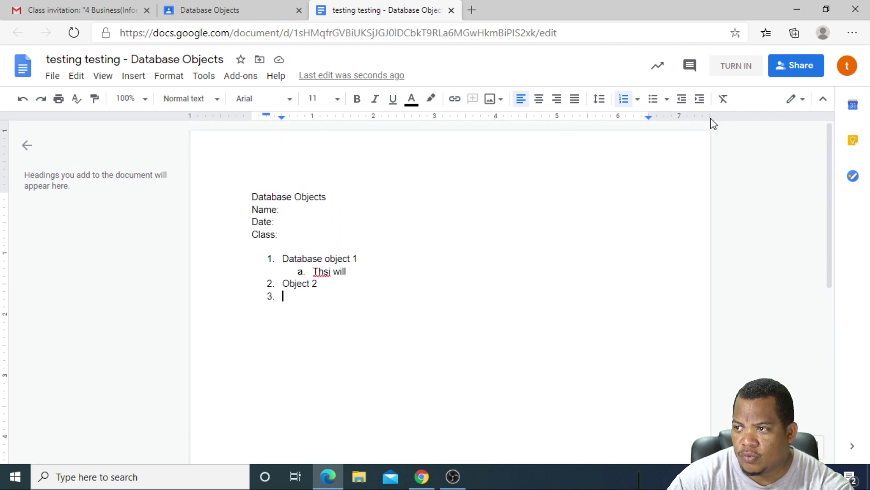
pyautogui.click(743, 72)
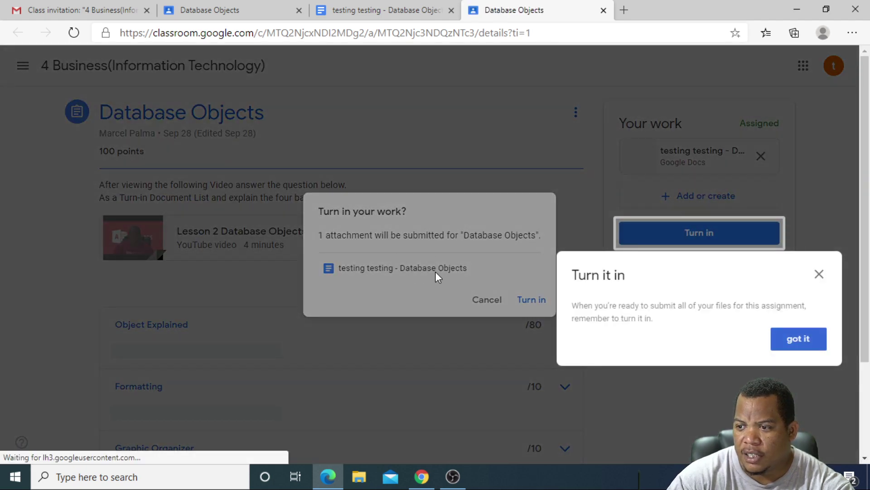
# Dismiss the turn-in tip and confirm Turn in for the Database Objects document
pyautogui.click(798, 339)
pyautogui.click(529, 300)
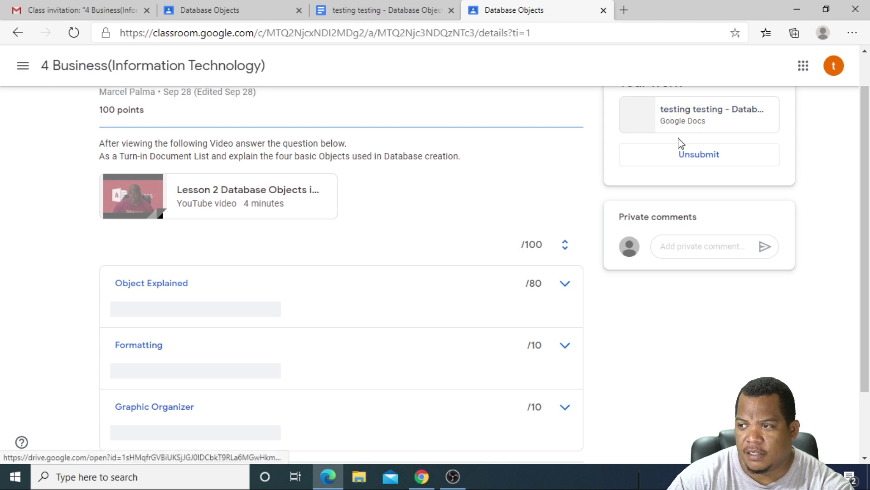
pyautogui.scroll(1, 680, 149)
# Open the submitted document, cancel the edit-access request, and return to the assignment tab
pyautogui.click(696, 162)
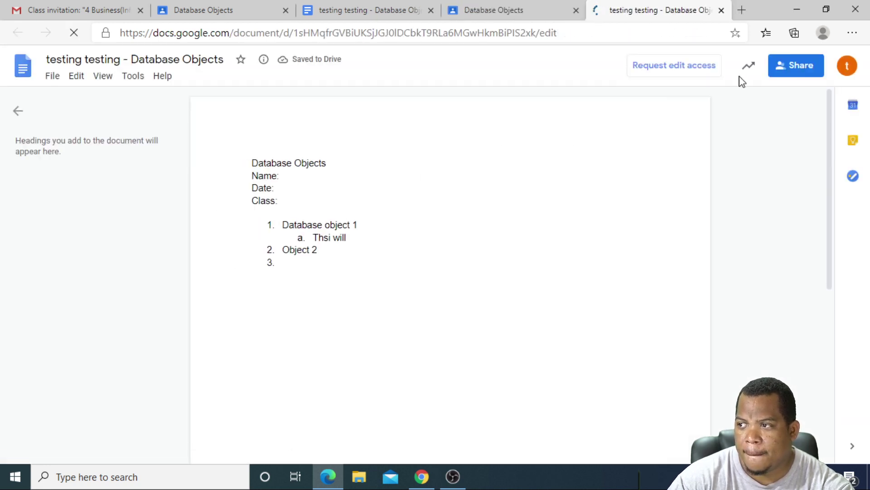
pyautogui.click(670, 66)
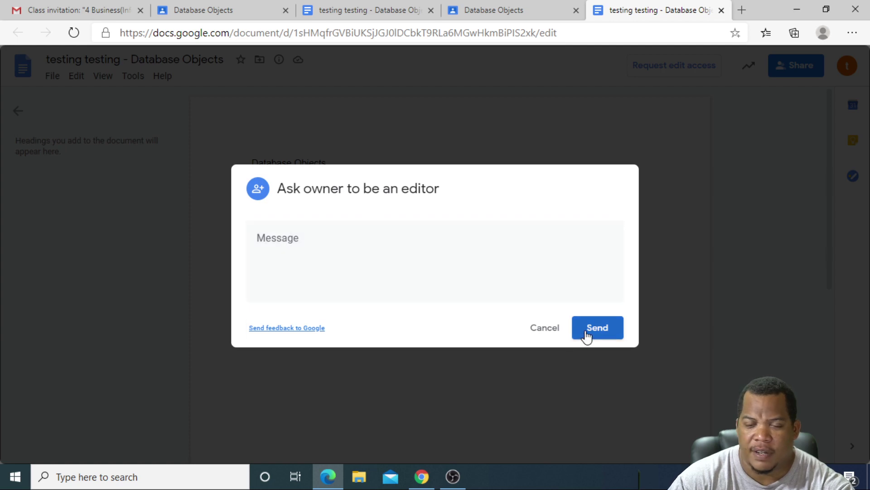
pyautogui.click(542, 328)
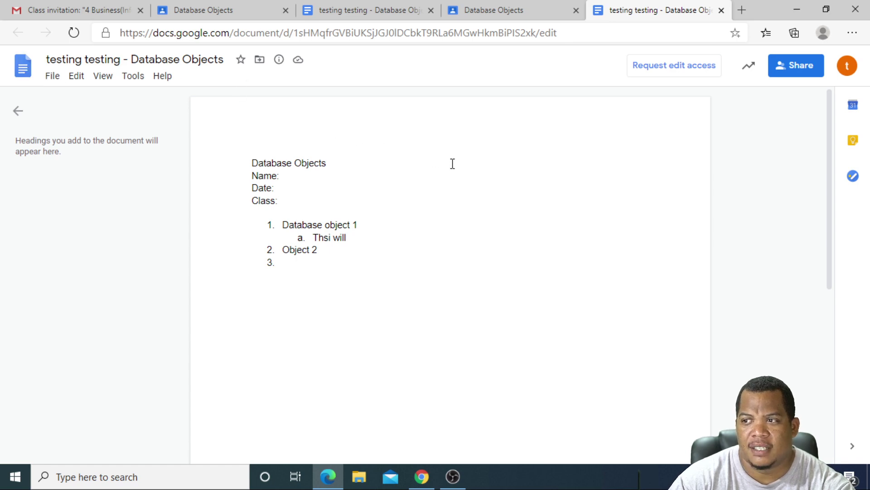
pyautogui.click(517, 13)
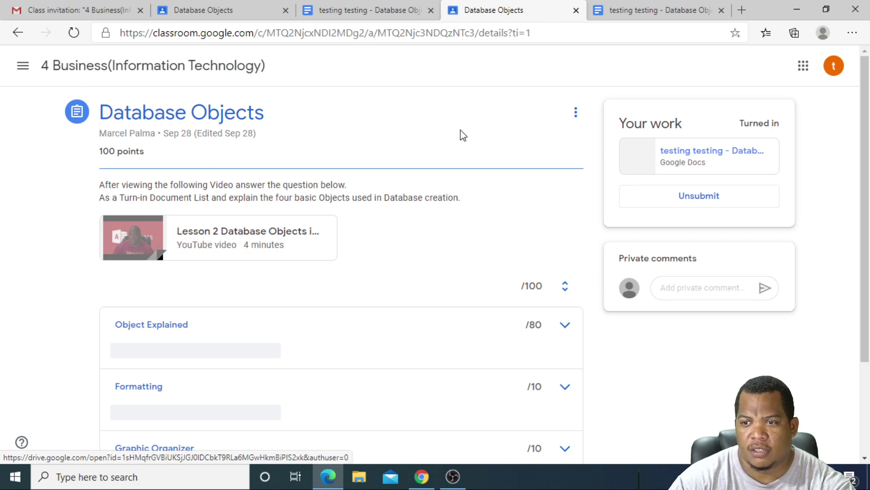
# Open the Creating Tables post from the class Stream and dismiss the create-posts tip
pyautogui.click(129, 68)
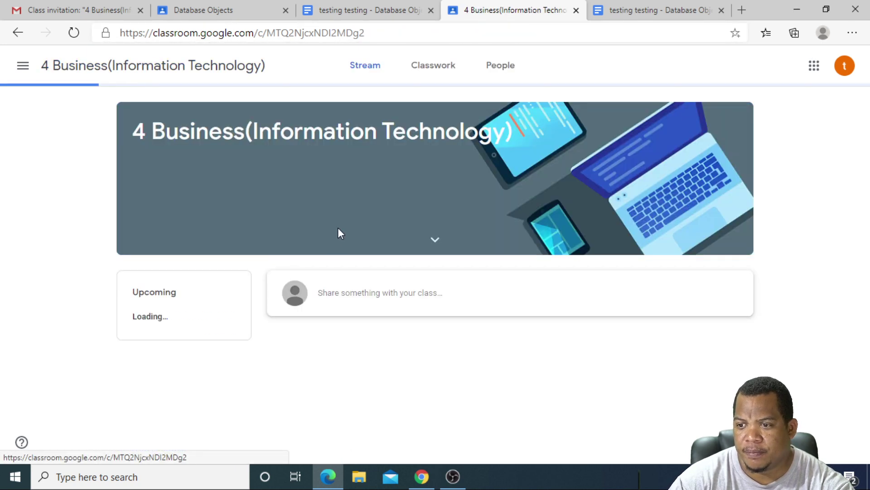
pyautogui.scroll(-5, 336, 238)
pyautogui.scroll(-1, 335, 249)
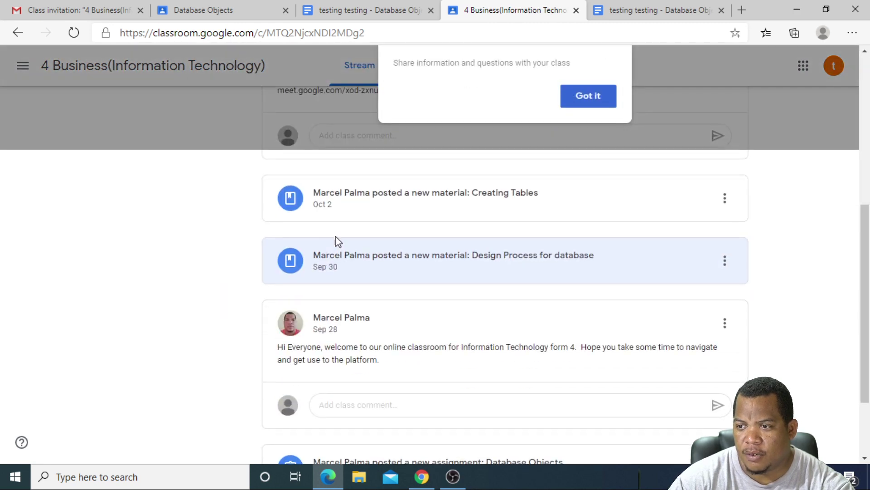
pyautogui.click(403, 199)
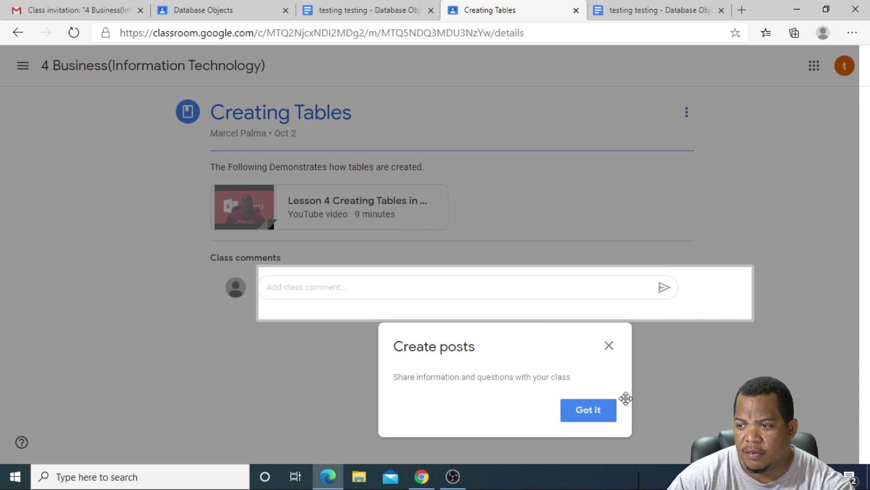
pyautogui.click(598, 413)
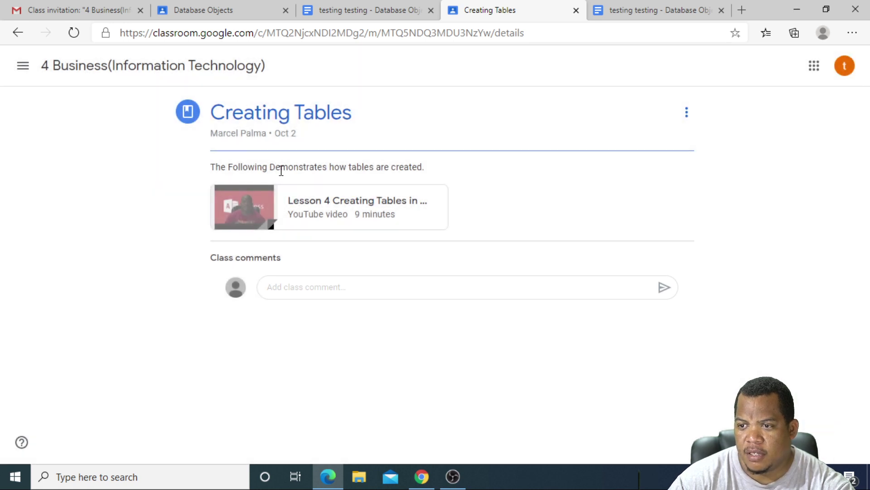